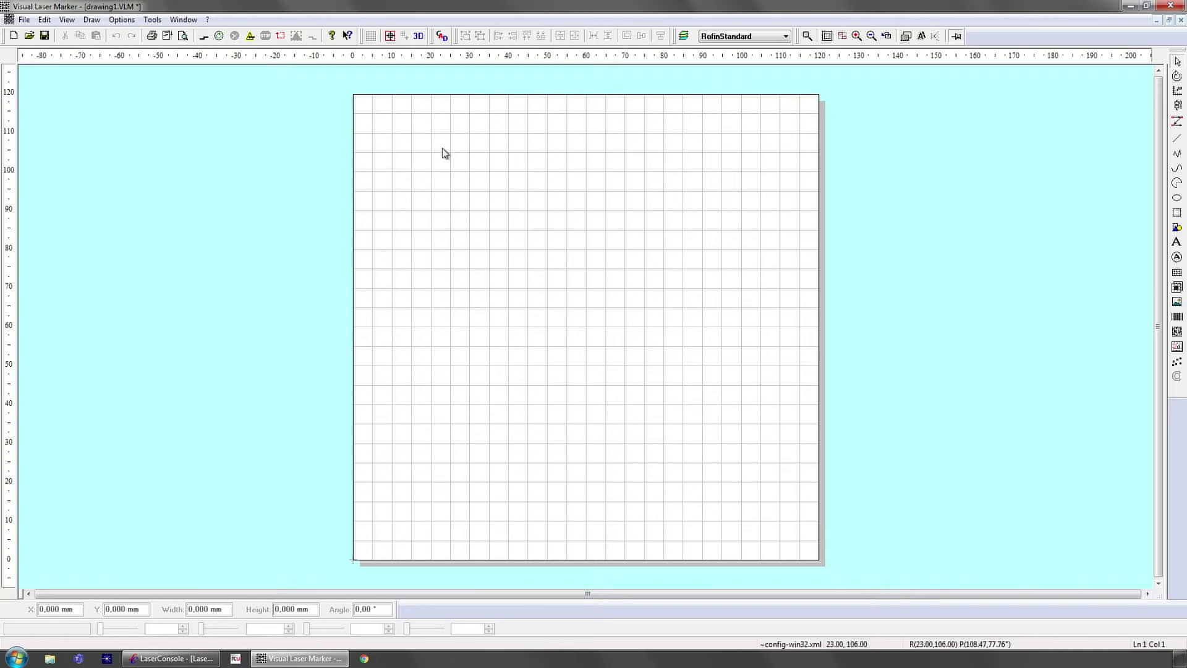
# - Open the drawing's 3D view and tile it vertically beside the 2D drawing window
pyautogui.click(183, 19)
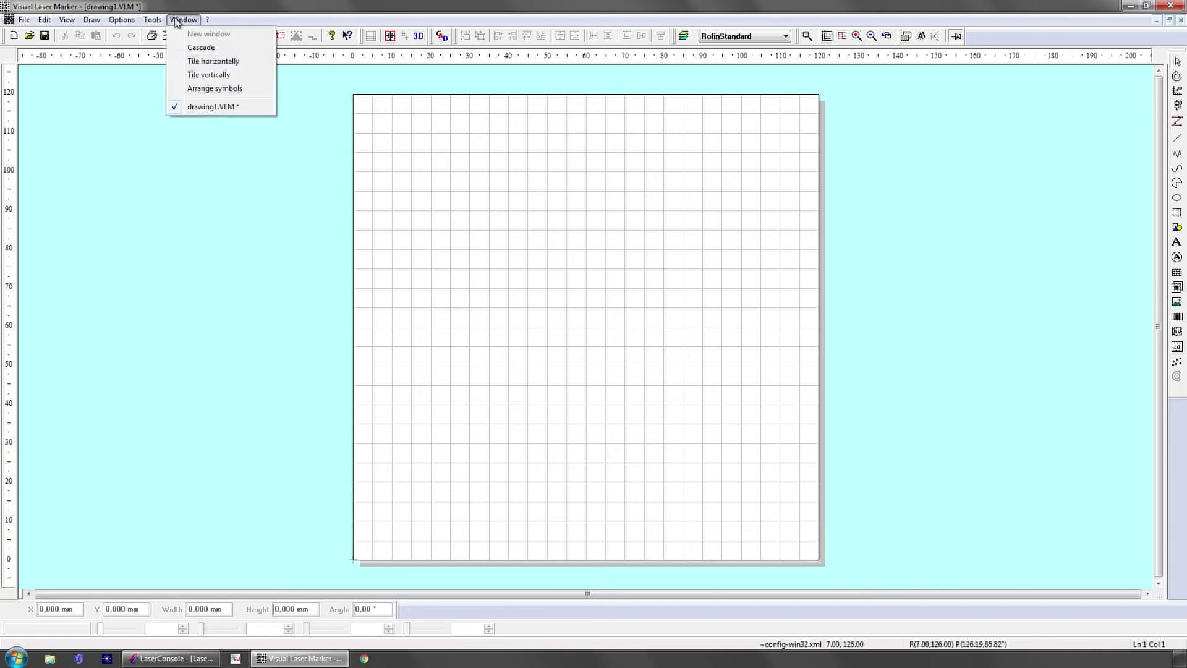
pyautogui.click(209, 75)
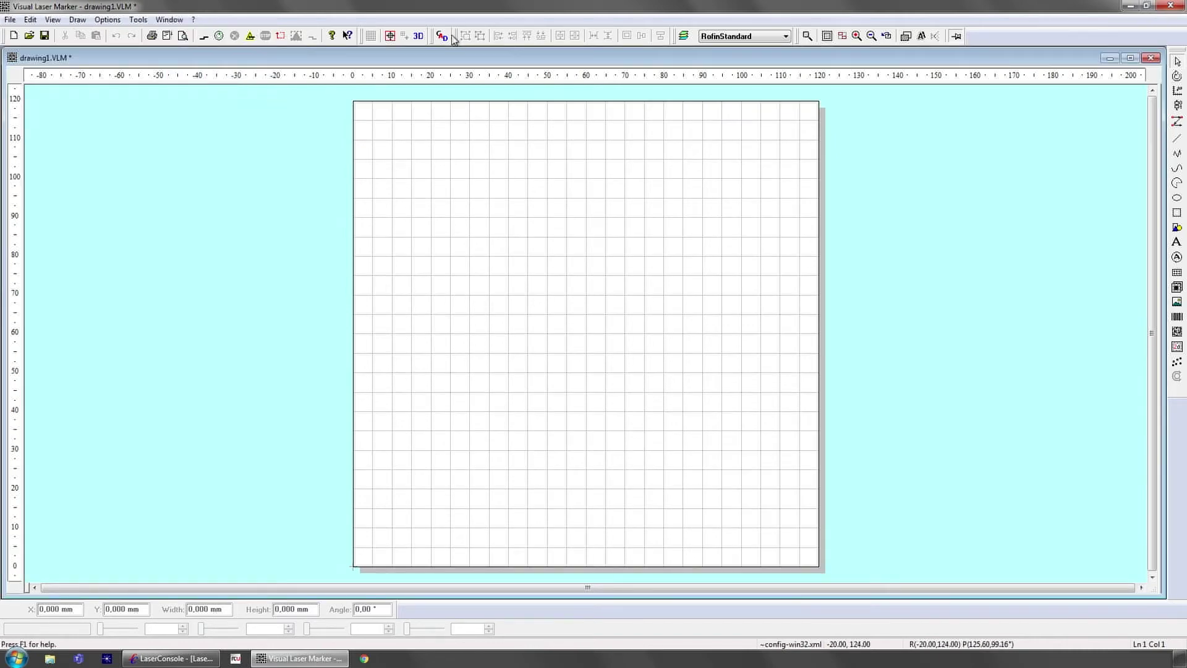
pyautogui.click(143, 22)
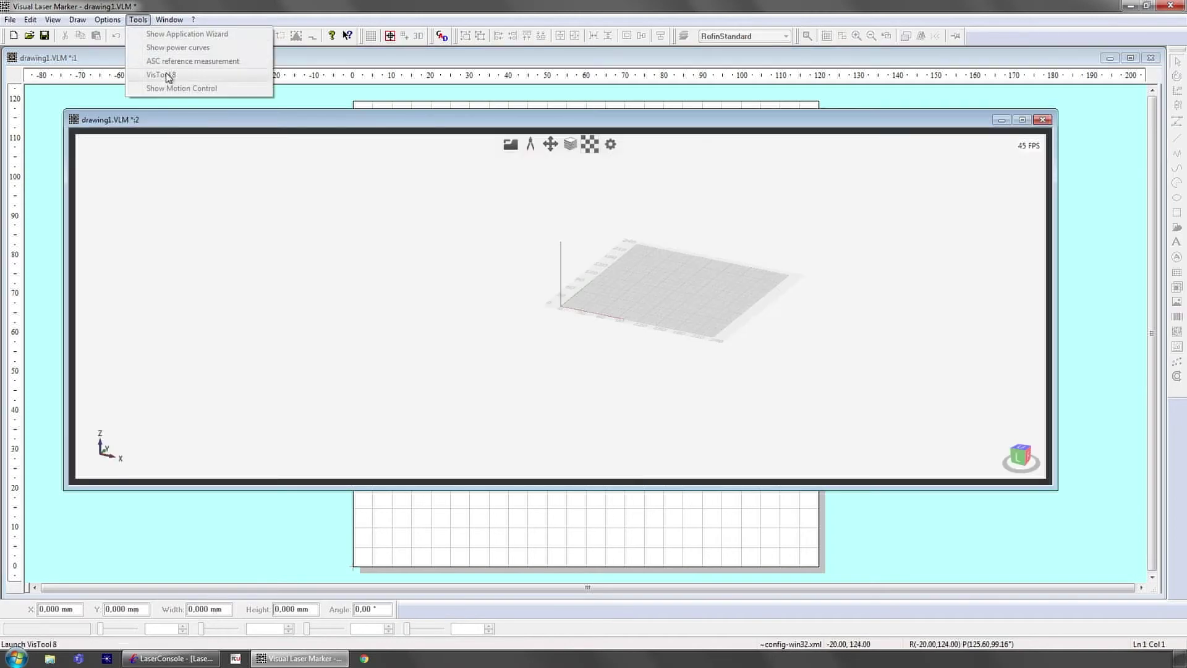
pyautogui.moveTo(172, 23)
pyautogui.click(183, 75)
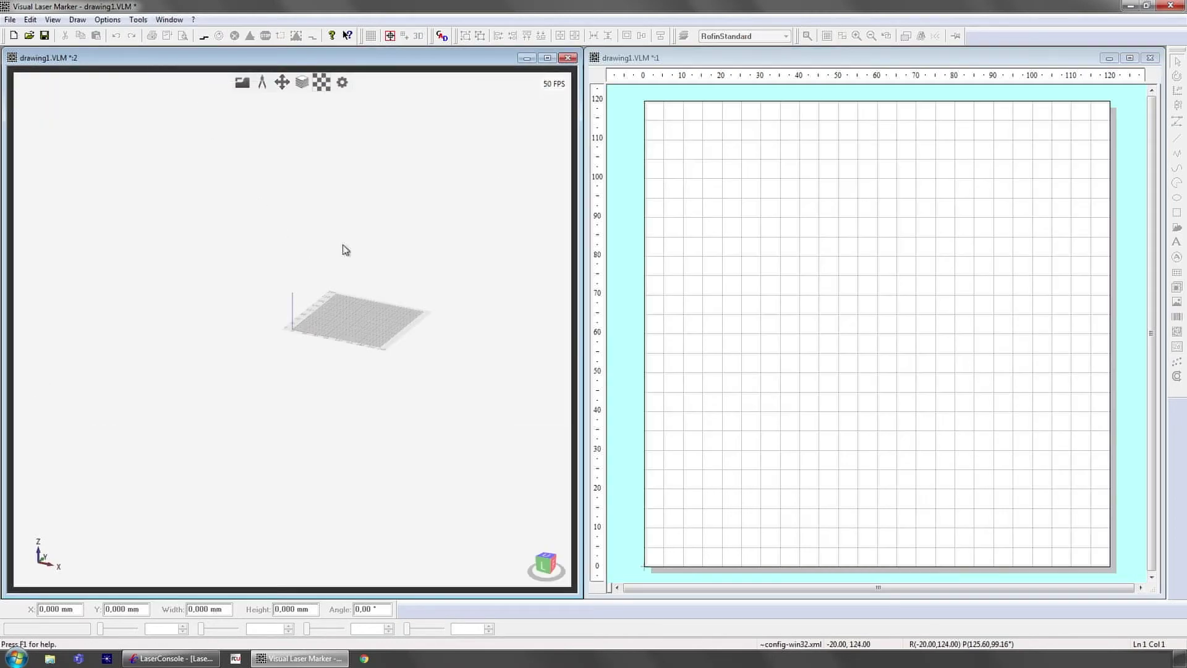
pyautogui.moveTo(350, 368); pyautogui.dragTo(353, 384)
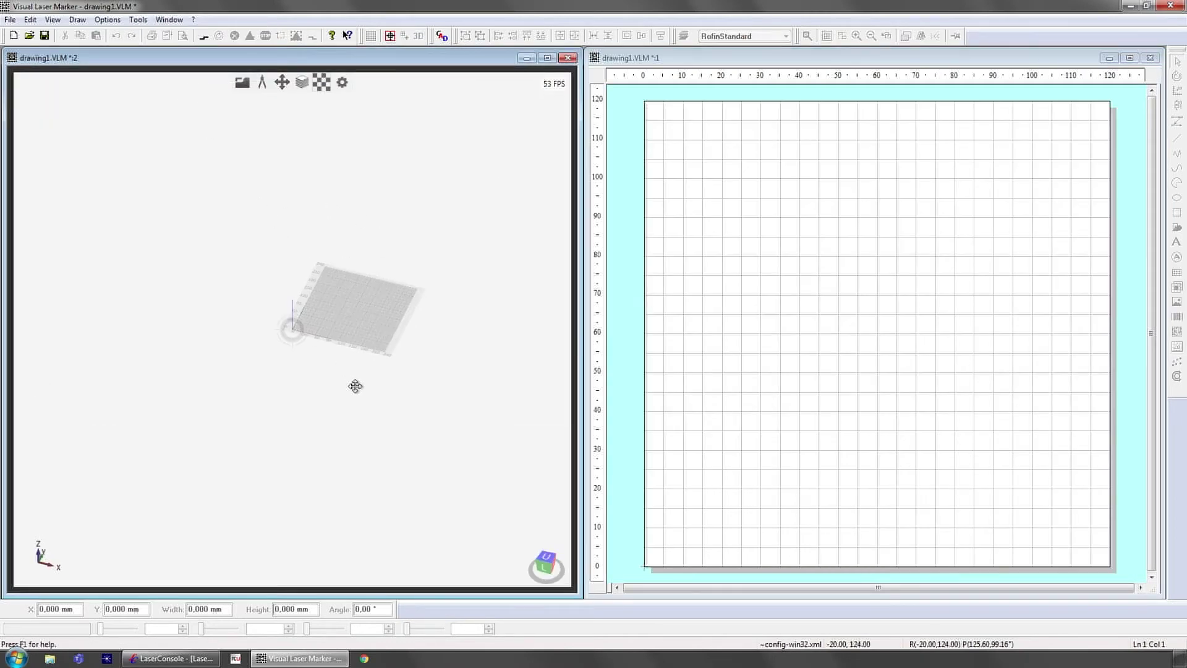
pyautogui.click(855, 373)
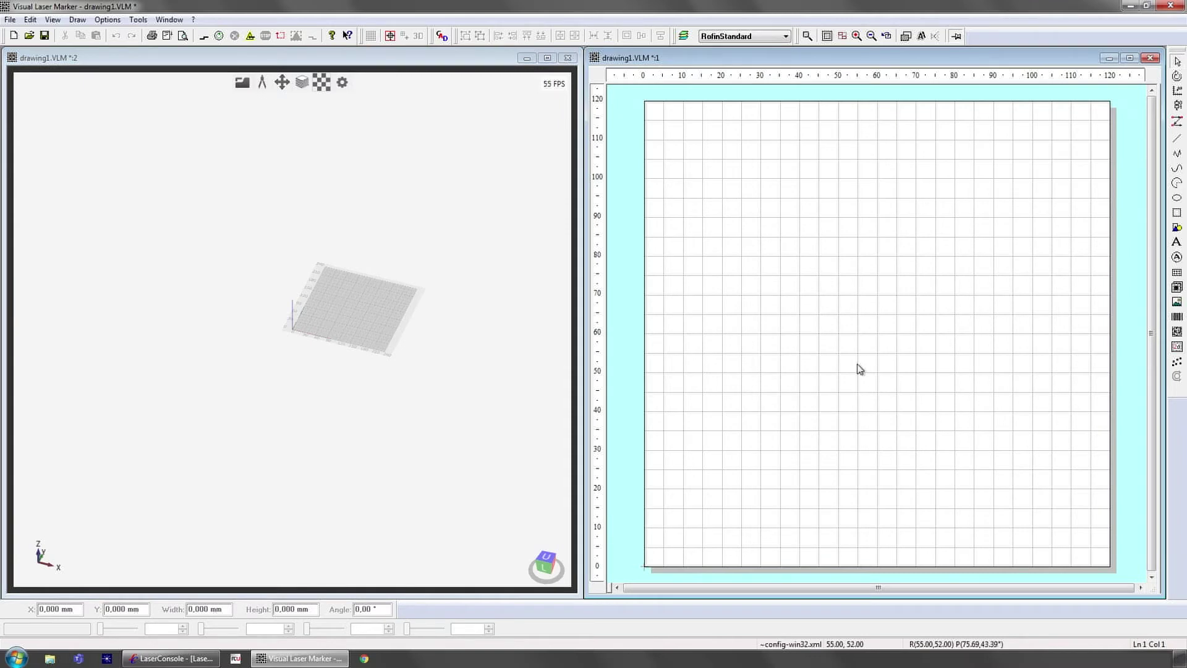
# - Set the Z axis to 165 in the 3D view and inspect the marking volume above the grid
pyautogui.moveTo(268, 87)
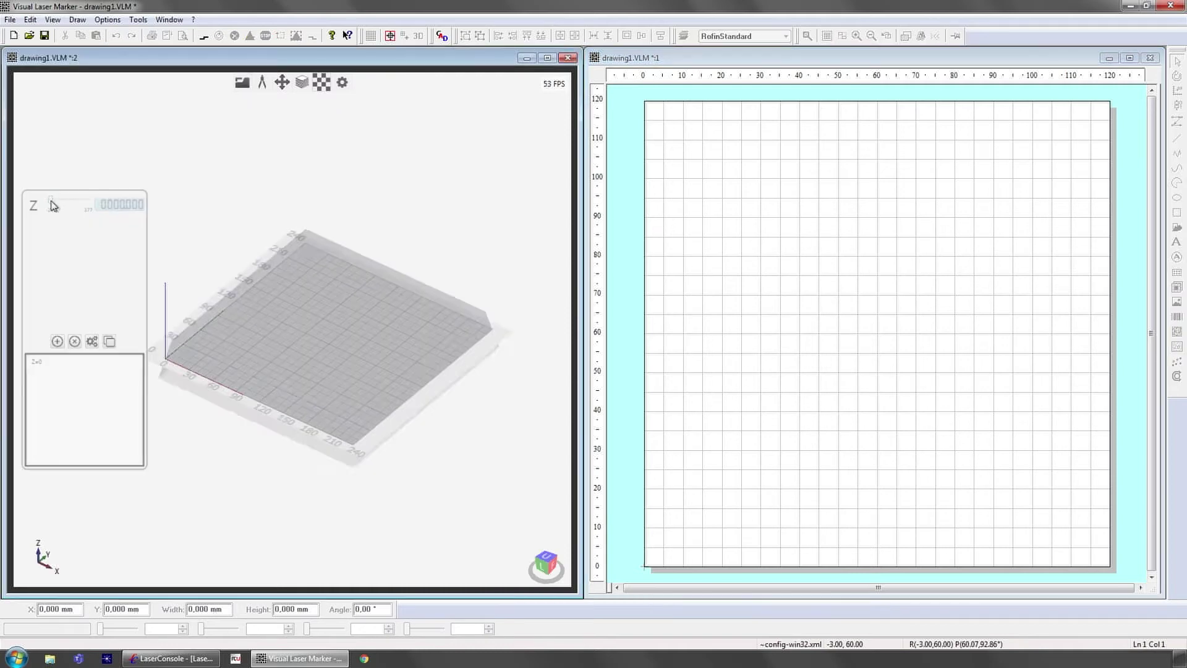
pyautogui.moveTo(50, 202); pyautogui.dragTo(66, 203)
pyautogui.moveTo(292, 329); pyautogui.dragTo(323, 289, button='middle')
pyautogui.moveTo(324, 288)
pyautogui.mouseDown()
pyautogui.moveTo(339, 272)
pyautogui.moveTo(315, 278)
pyautogui.mouseUp()
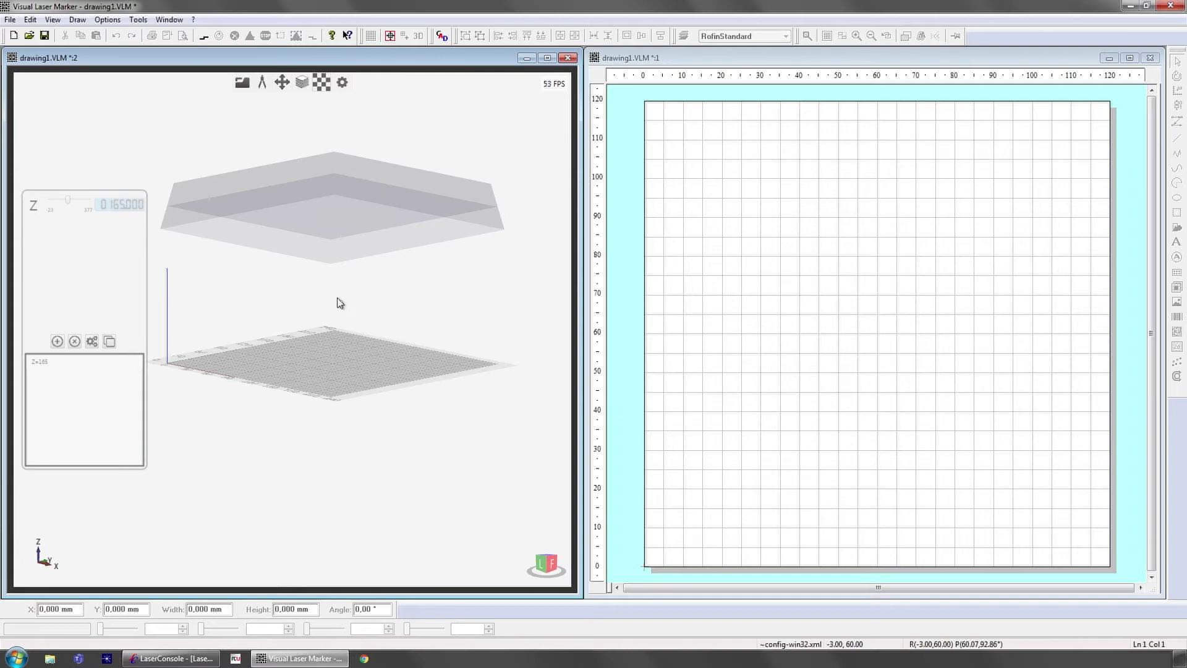
pyautogui.moveTo(393, 252)
pyautogui.mouseDown()
pyautogui.moveTo(371, 233)
pyautogui.moveTo(378, 249)
pyautogui.mouseUp()
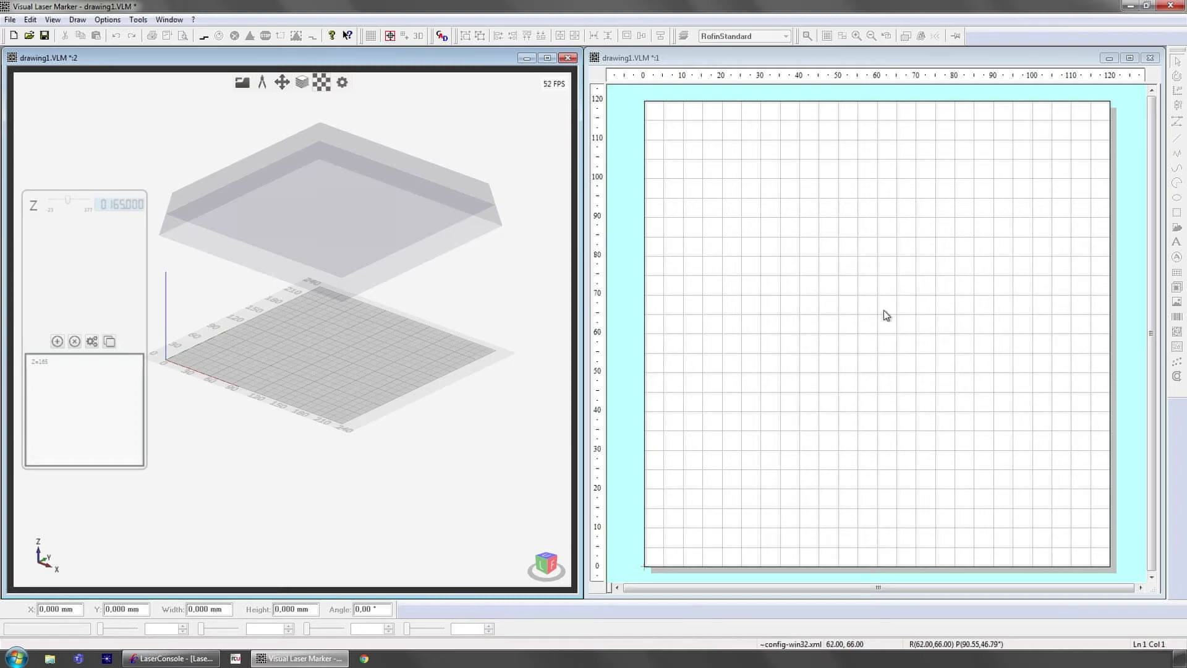
pyautogui.click(10, 19)
pyautogui.moveTo(79, 110)
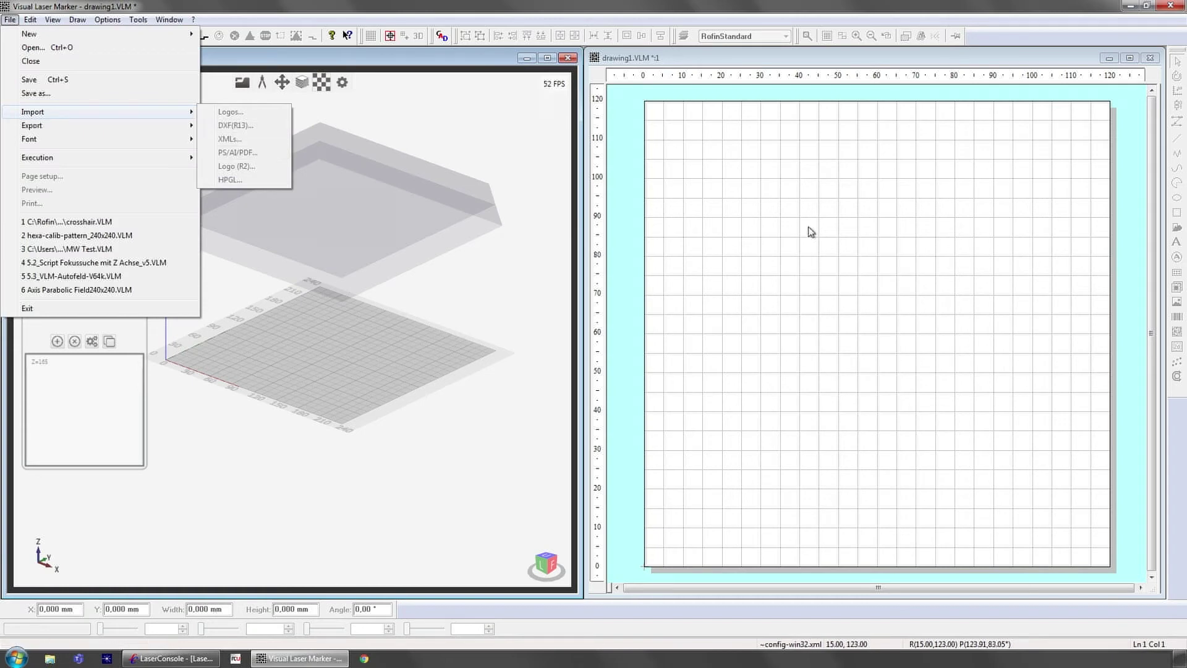
pyautogui.click(820, 242)
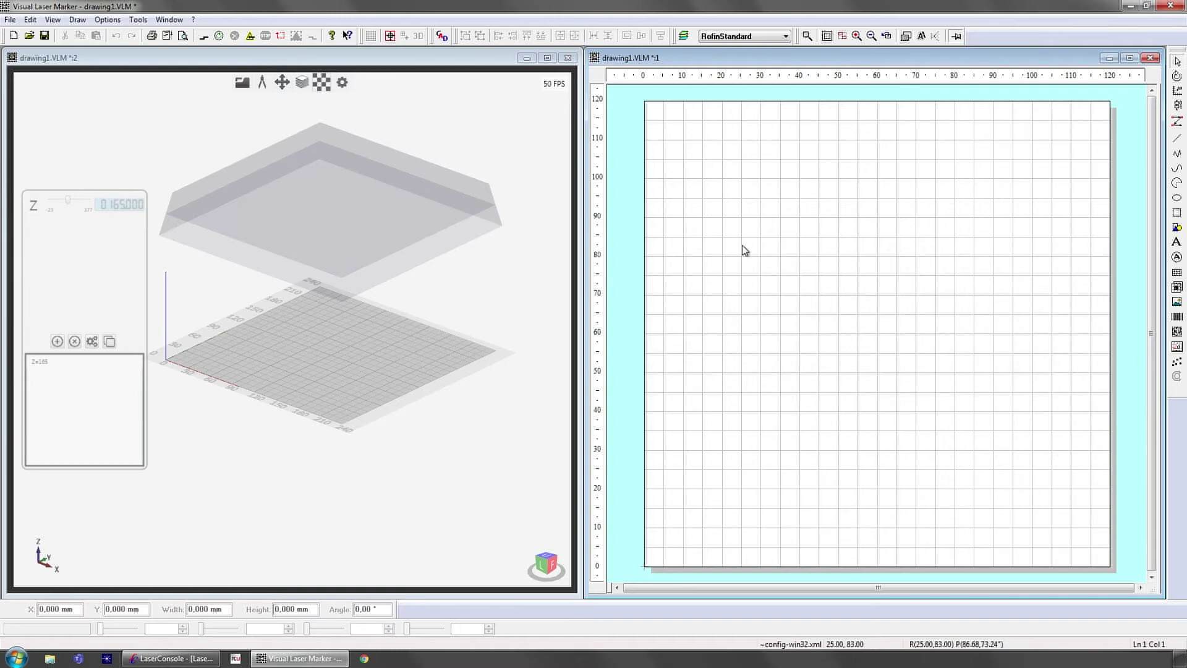
# - Create a predefined cube in the 3D view with length, width and height of 48
pyautogui.hotkey('ctrl', 'Tab')
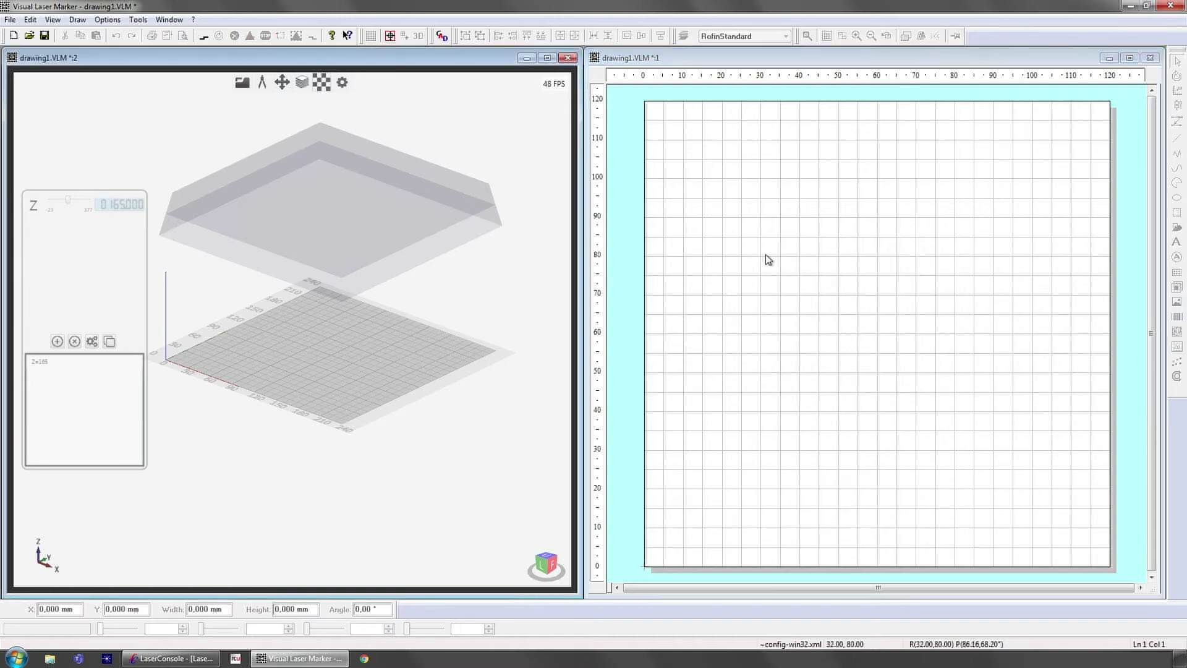
pyautogui.click(268, 83)
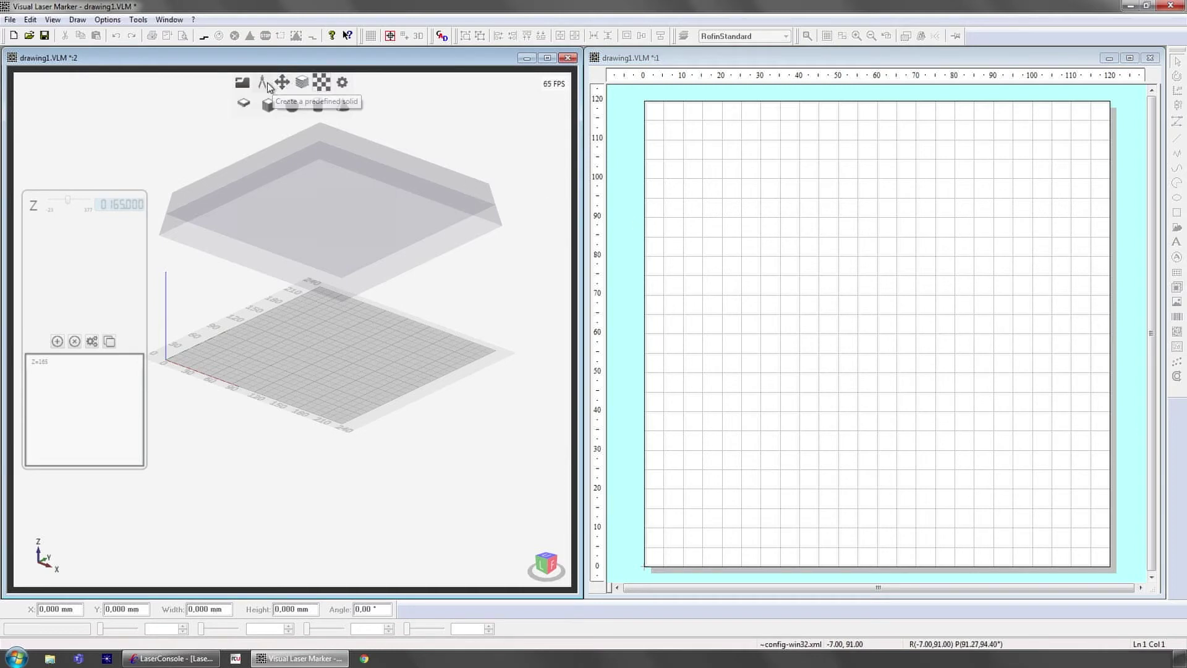
pyautogui.click(268, 105)
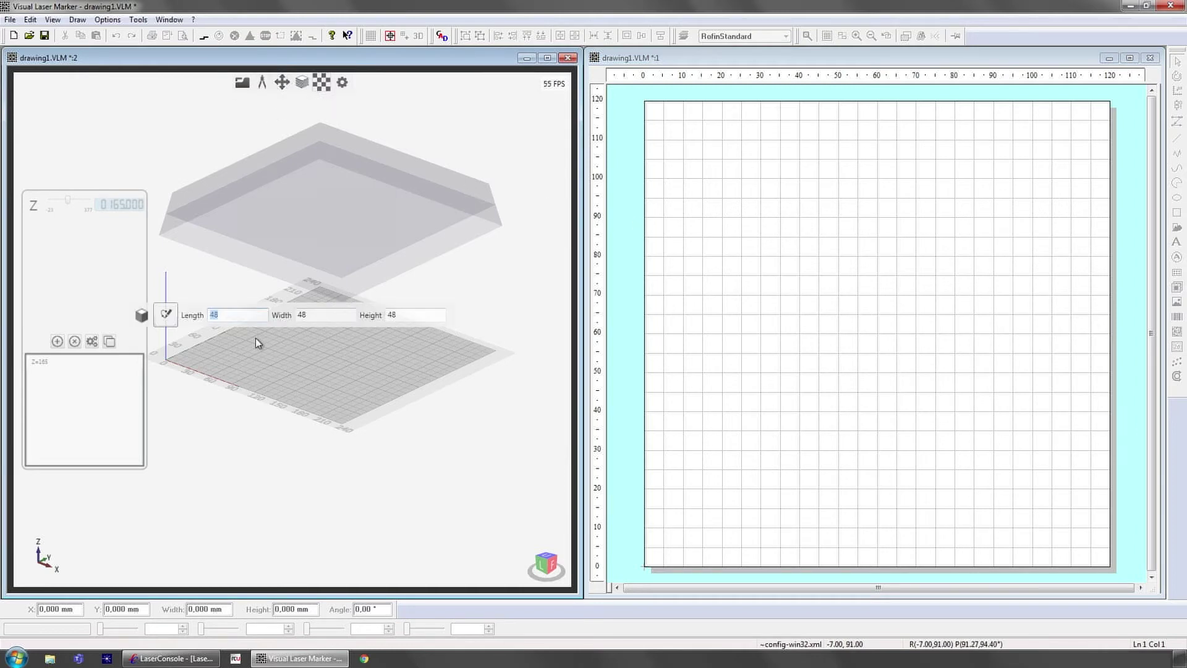
pyautogui.click(168, 316)
# - Set the cube's origin to X 150, Y 50 and Z 30 mm
pyautogui.click(171, 369)
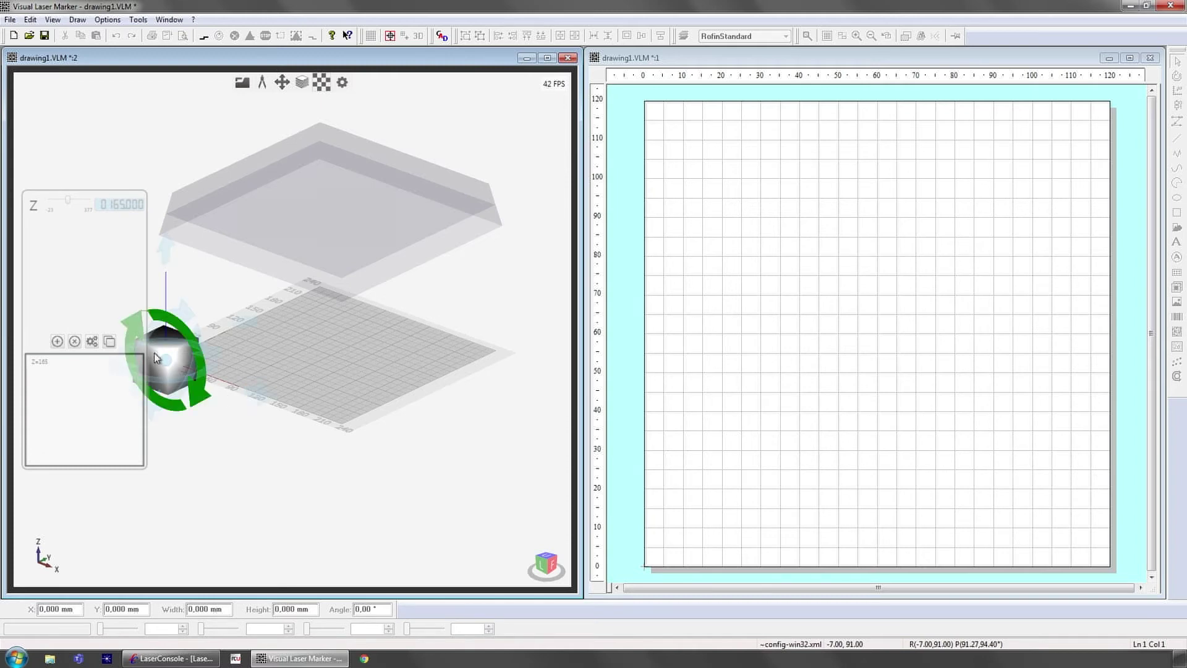
pyautogui.click(258, 401)
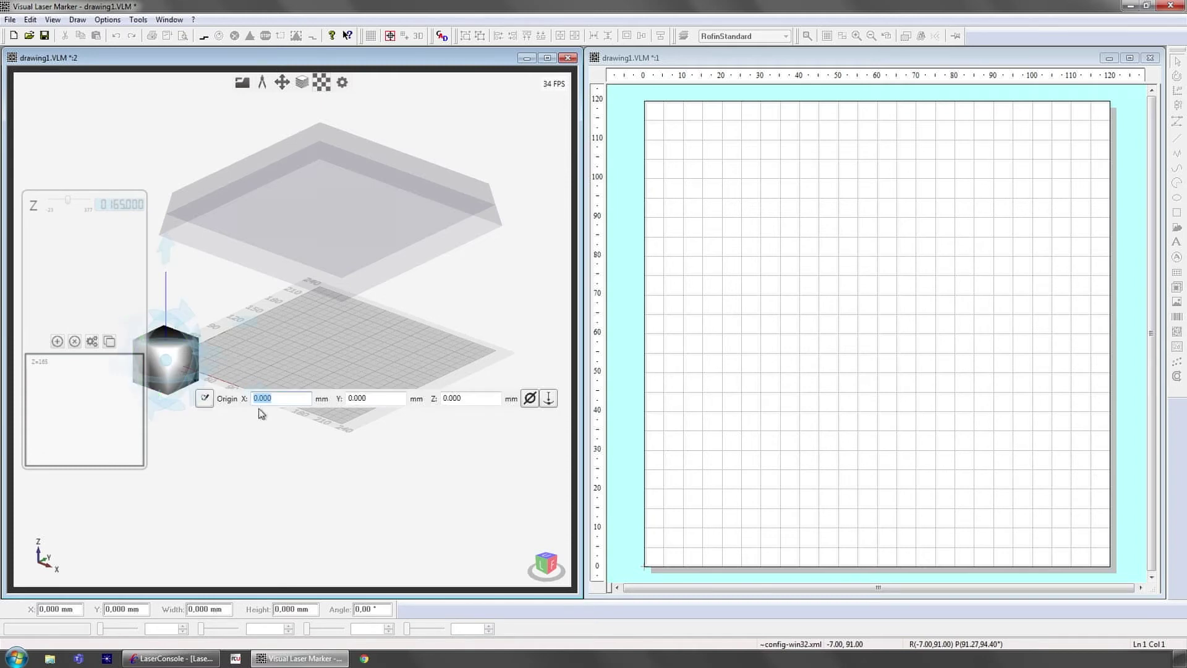
pyautogui.write('15')
pyautogui.press('Tab')
pyautogui.write('5')
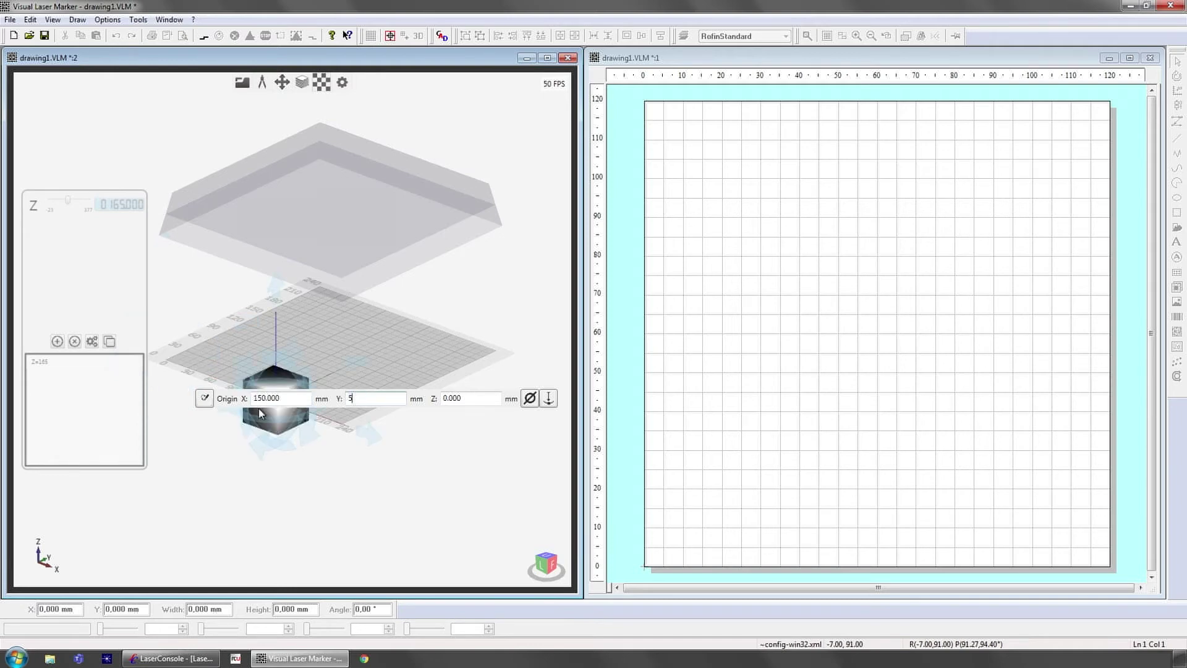
pyautogui.write('0')
pyautogui.press('Tab')
pyautogui.write('30')
pyautogui.press('Tab')
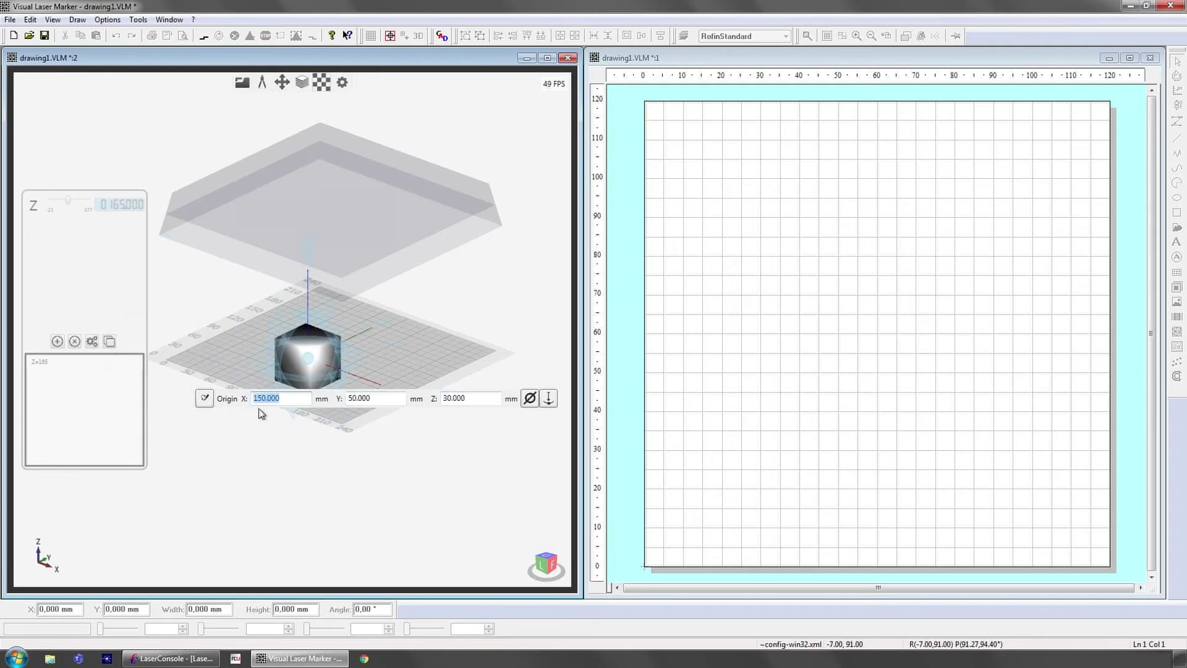
# - Unfold the cube's surfaces into a flat net in the 2D drawing
pyautogui.click(321, 83)
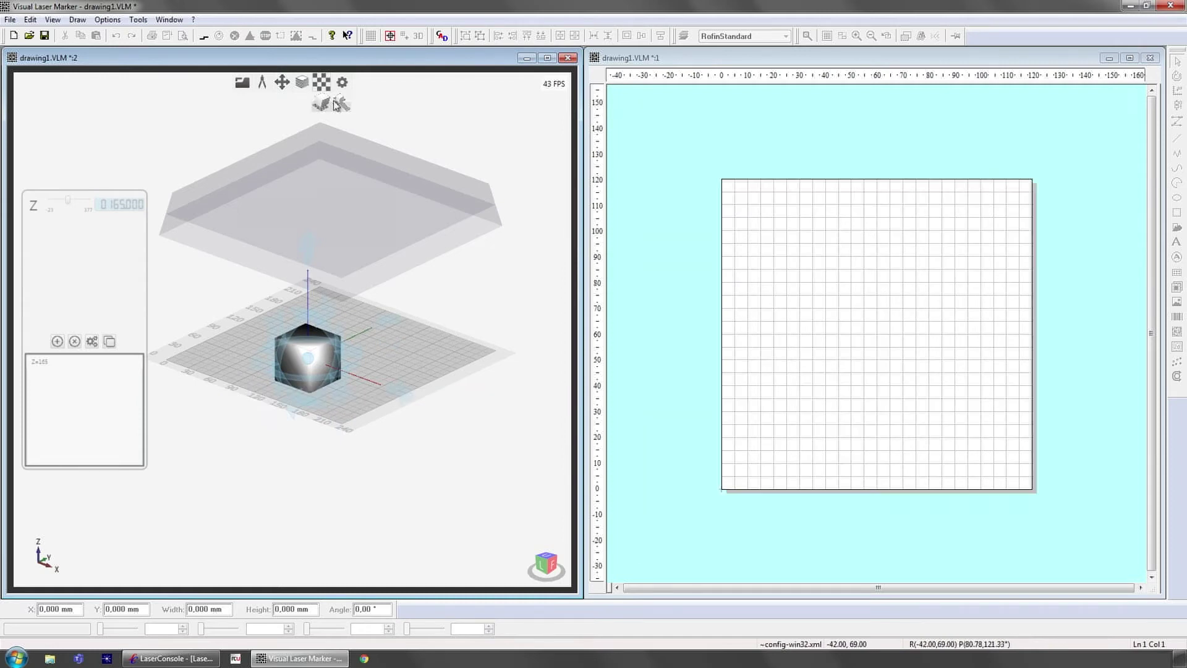
pyautogui.click(338, 102)
pyautogui.click(947, 369)
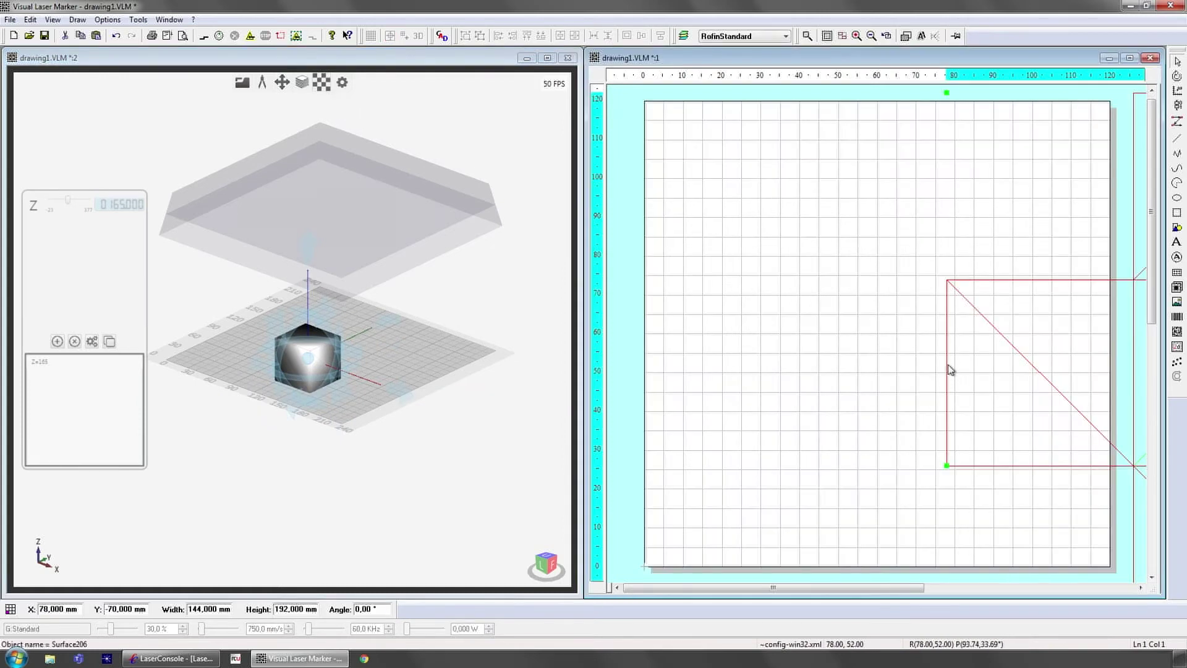
pyautogui.scroll(-3, 948, 369)
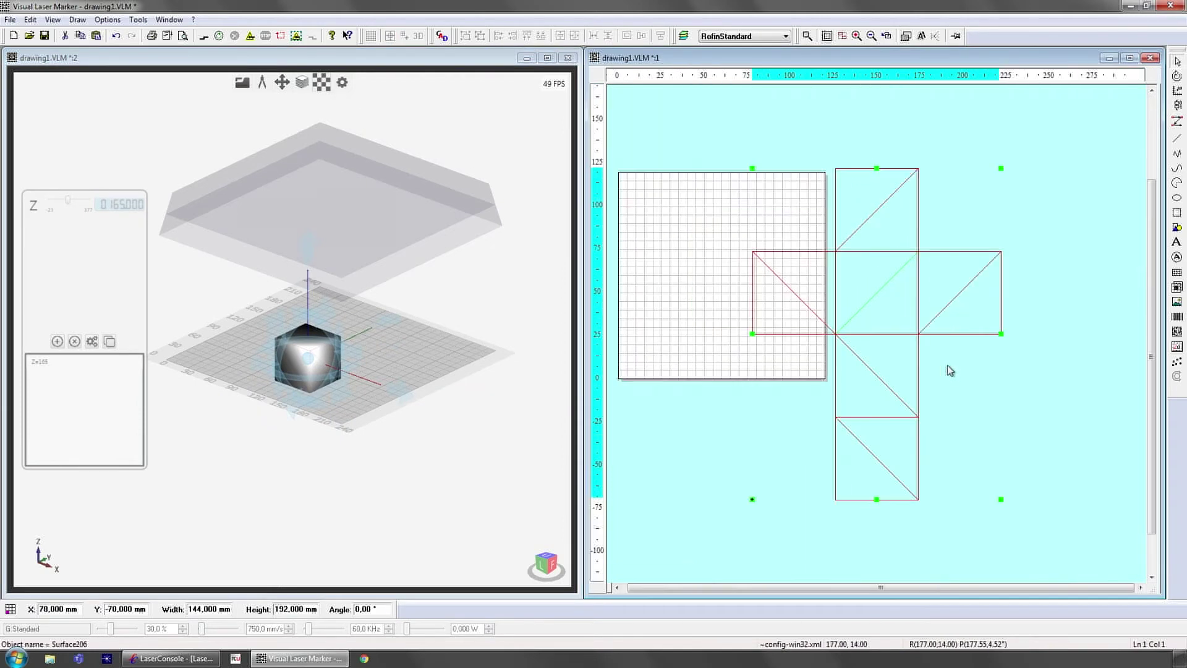
# - Paste the copied round asterisk logo into the 2D drawing and move it onto the net's central square
pyautogui.rightClick(749, 270)
pyautogui.click(734, 305)
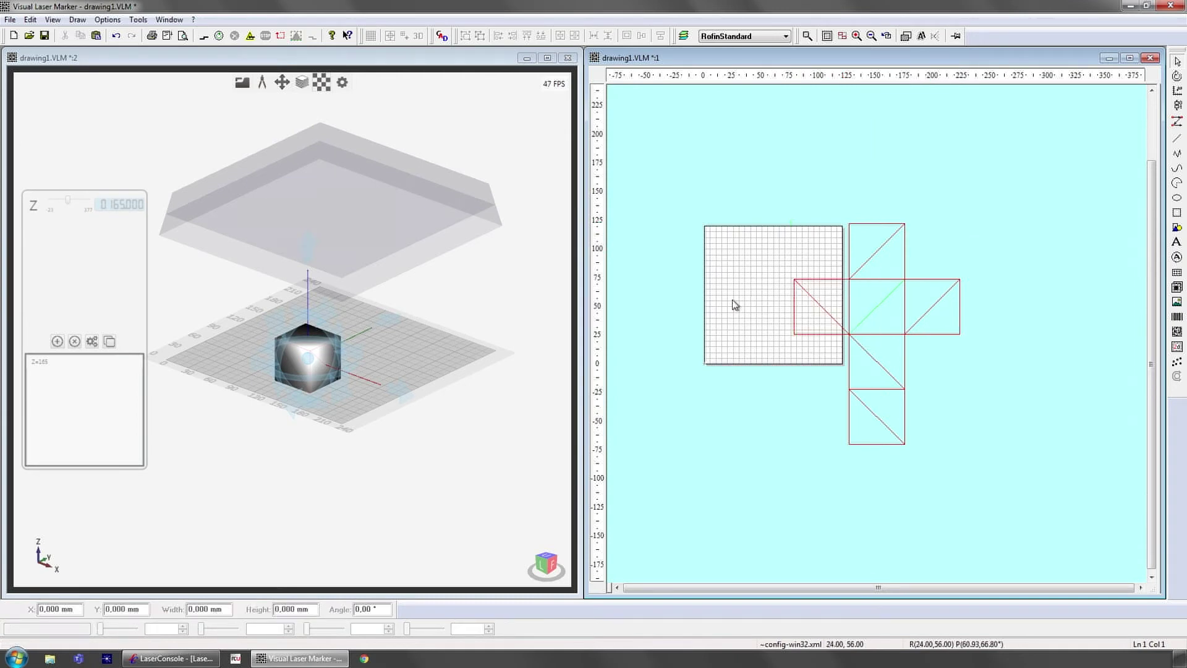
pyautogui.hotkey('ctrl', 'v')
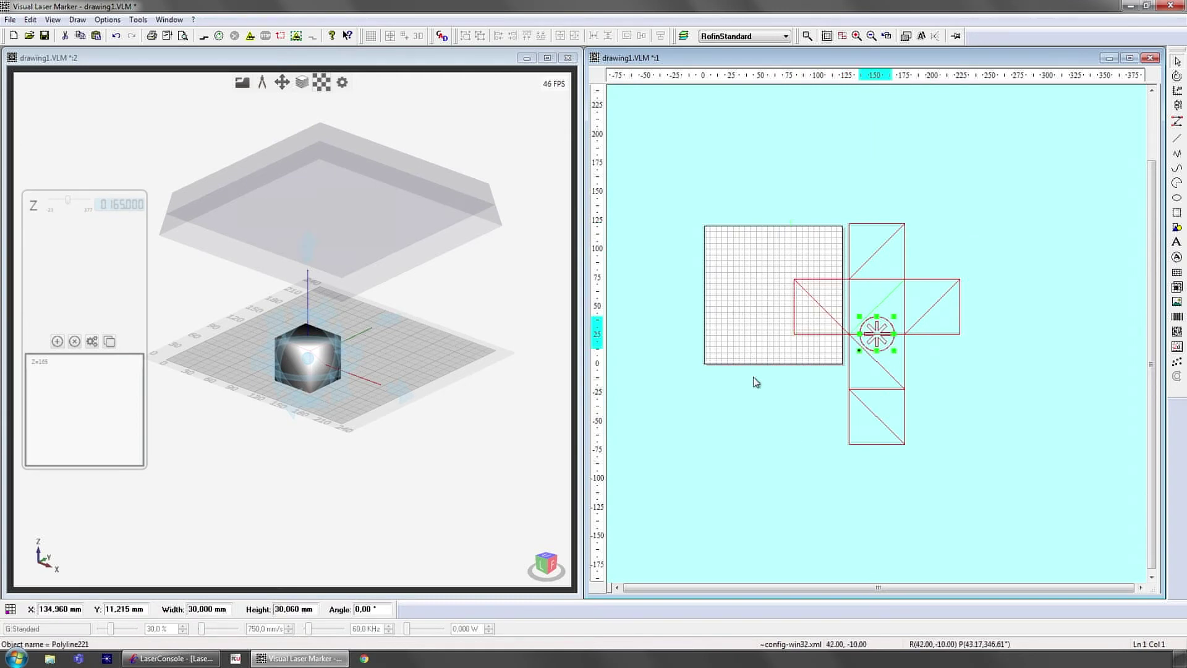
pyautogui.moveTo(880, 323); pyautogui.dragTo(880, 297)
# - Attach the logo to the unfolded surface and check its placement on the cube's upper face in 3D
pyautogui.moveTo(763, 190); pyautogui.dragTo(1020, 482)
pyautogui.rightClick(886, 299)
pyautogui.click(916, 320)
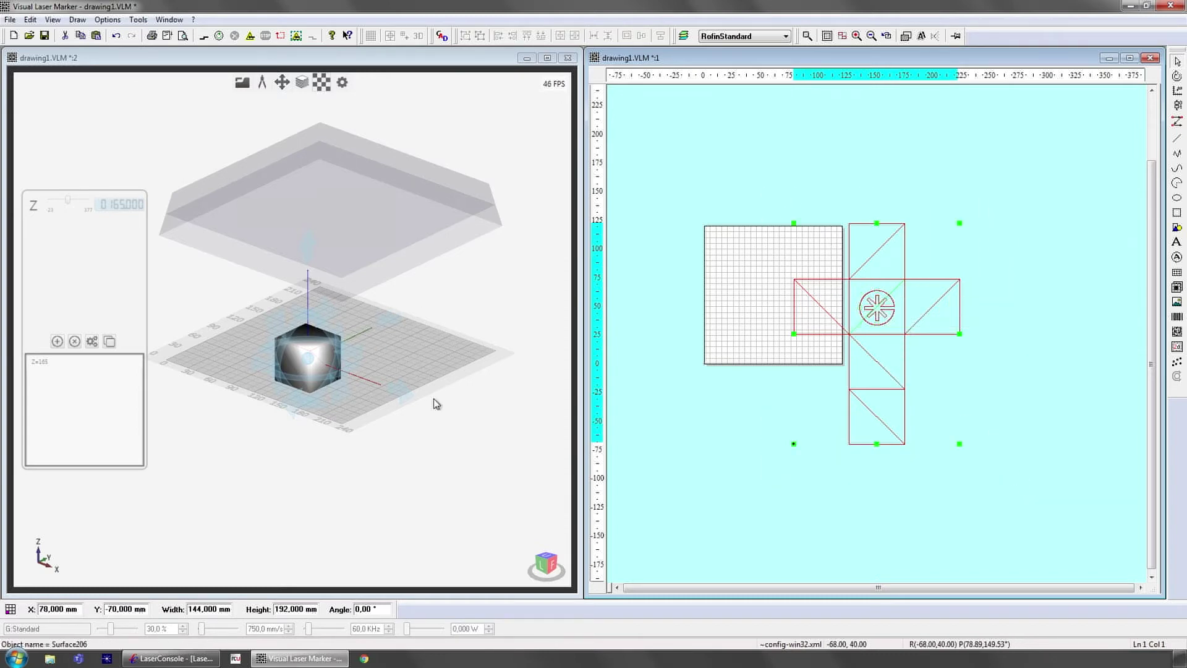
pyautogui.moveTo(276, 379); pyautogui.dragTo(321, 374)
pyautogui.scroll(5, 319, 373)
pyautogui.moveTo(381, 324); pyautogui.dragTo(282, 329, button='middle')
pyautogui.moveTo(281, 329); pyautogui.dragTo(301, 346)
pyautogui.scroll(5, 300, 345)
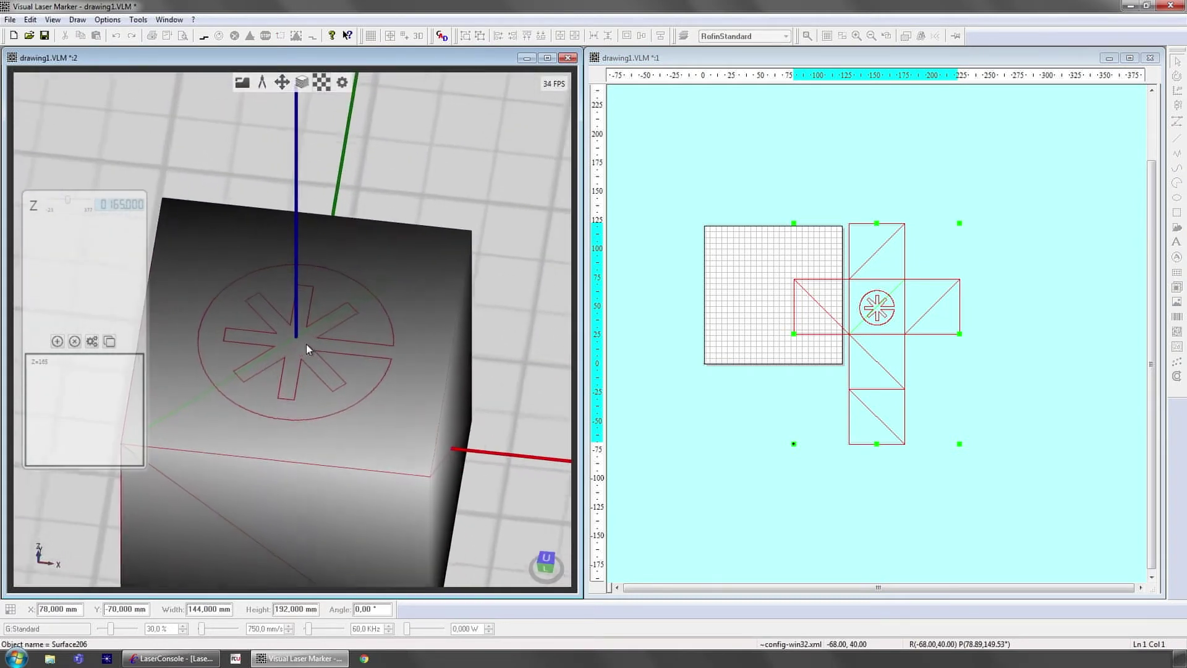
# - Edit the objects attached to the unfolded surface and open the properties of the logo polyline
pyautogui.click(908, 319)
pyautogui.rightClick(908, 318)
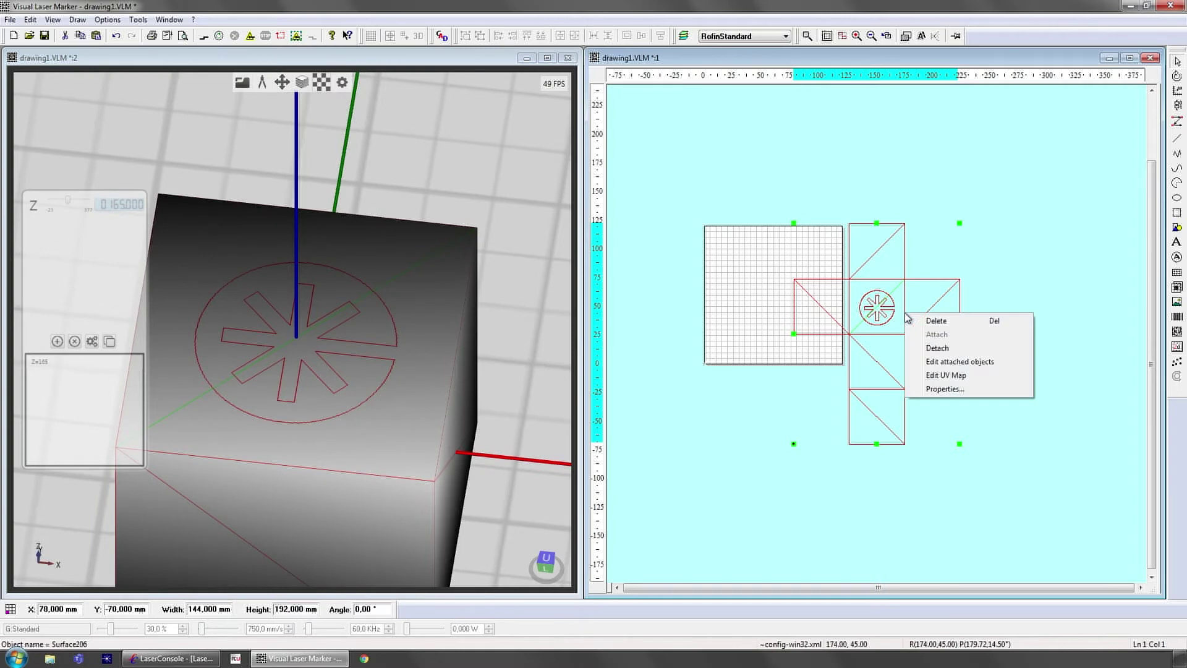
pyautogui.click(960, 362)
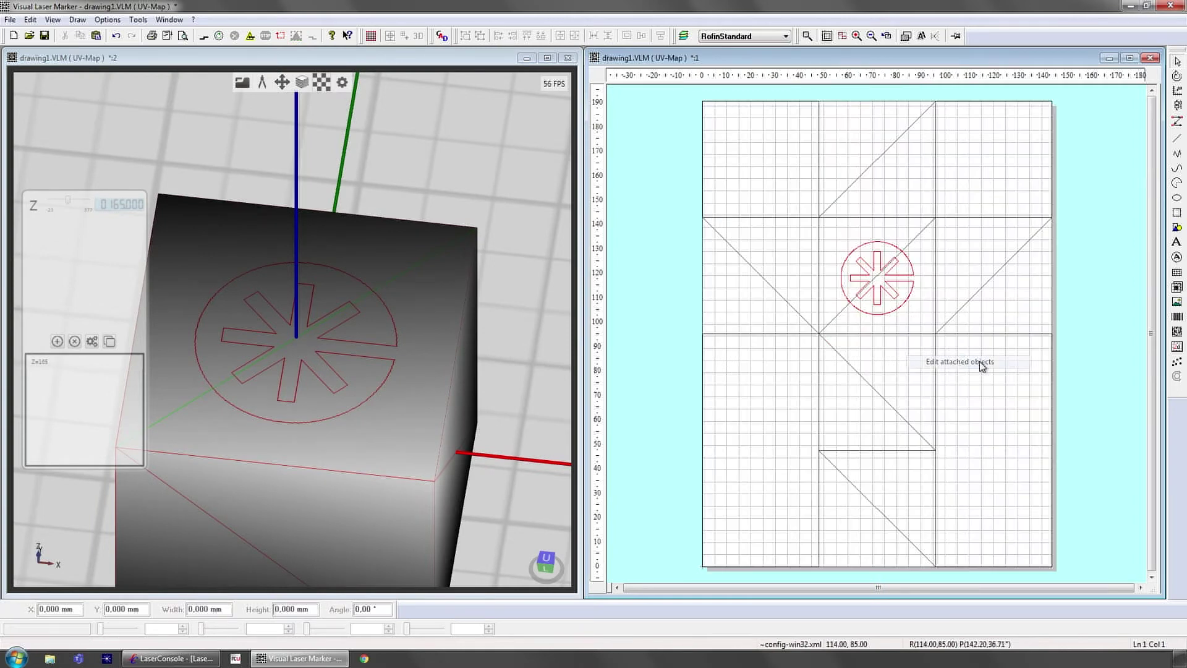
pyautogui.rightClick(907, 280)
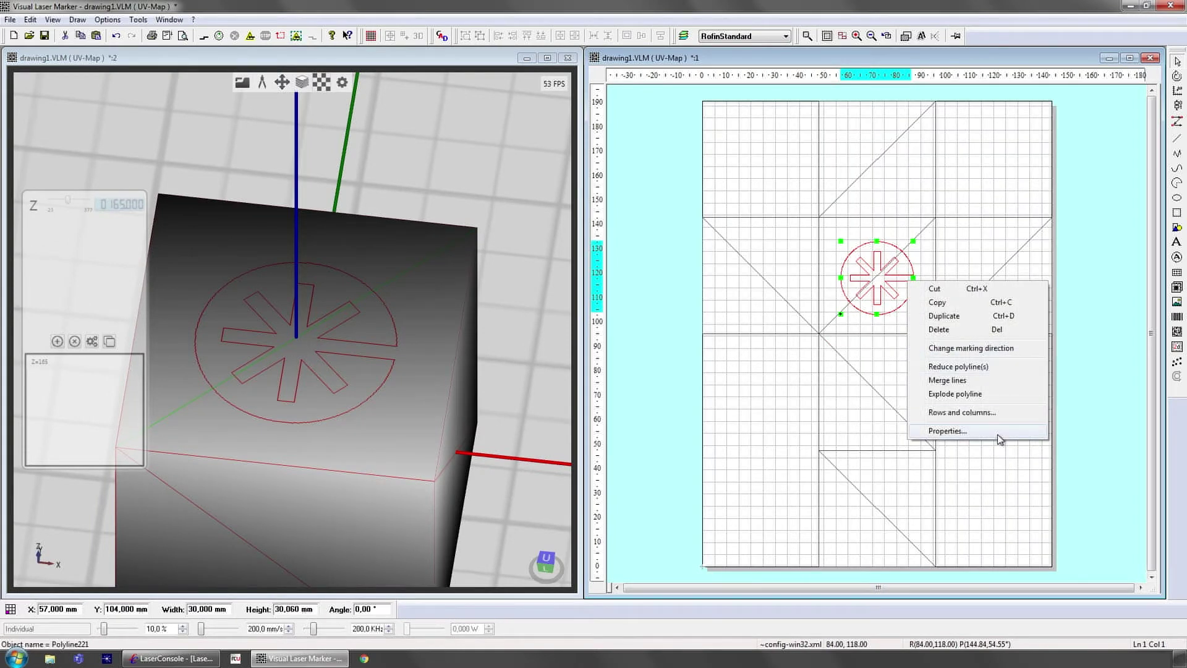
pyautogui.click(927, 431)
# - Switch the logo's laser parameters to the Standard entry of the local table, then back to an individual LP set
pyautogui.click(557, 240)
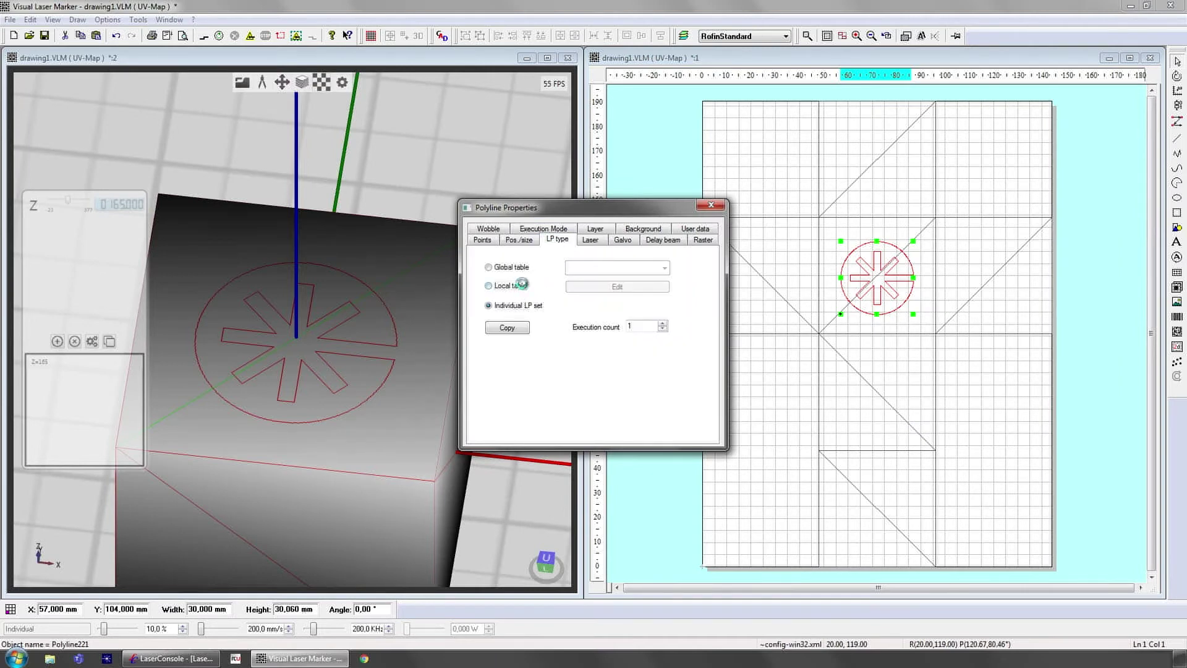
pyautogui.click(508, 275)
pyautogui.click(612, 257)
pyautogui.click(549, 281)
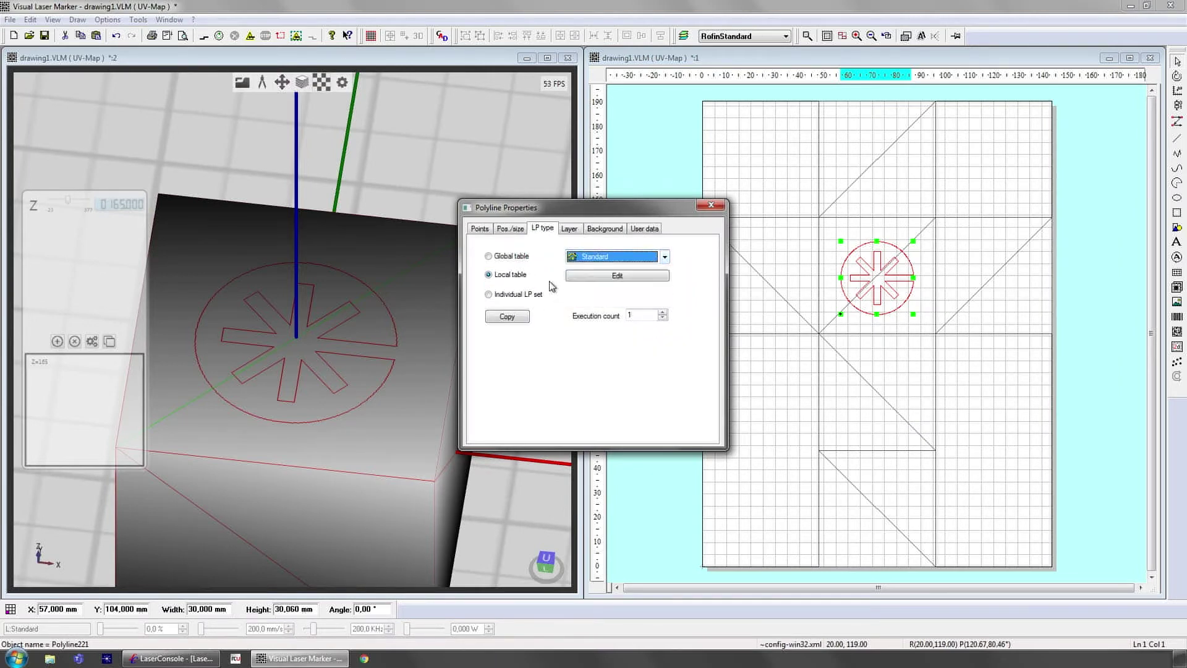
pyautogui.click(528, 291)
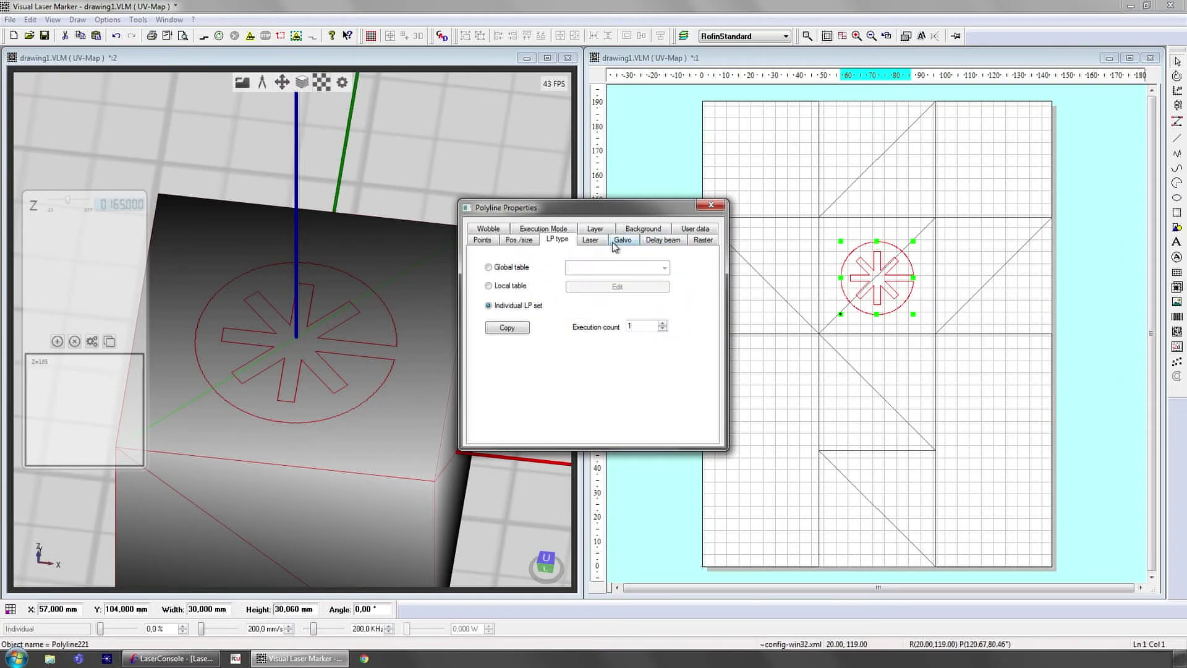
# - Review the logo's individual laser settings, the available pulse widths and its position and size properties
pyautogui.click(604, 242)
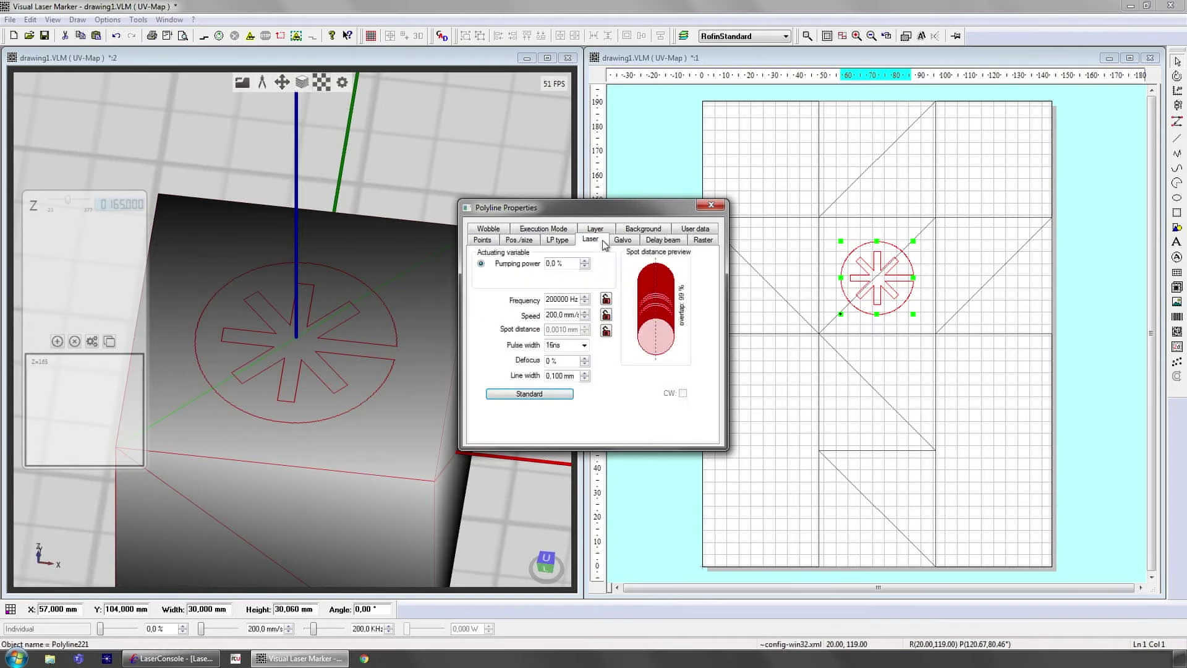
pyautogui.click(584, 345)
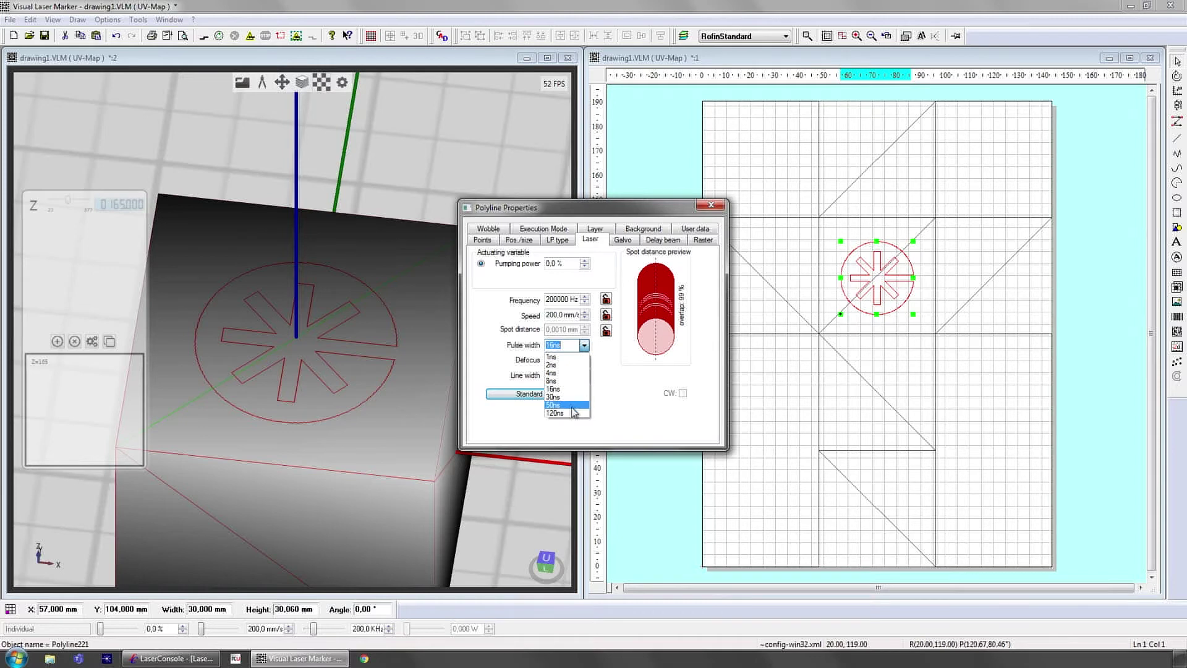
pyautogui.click(629, 395)
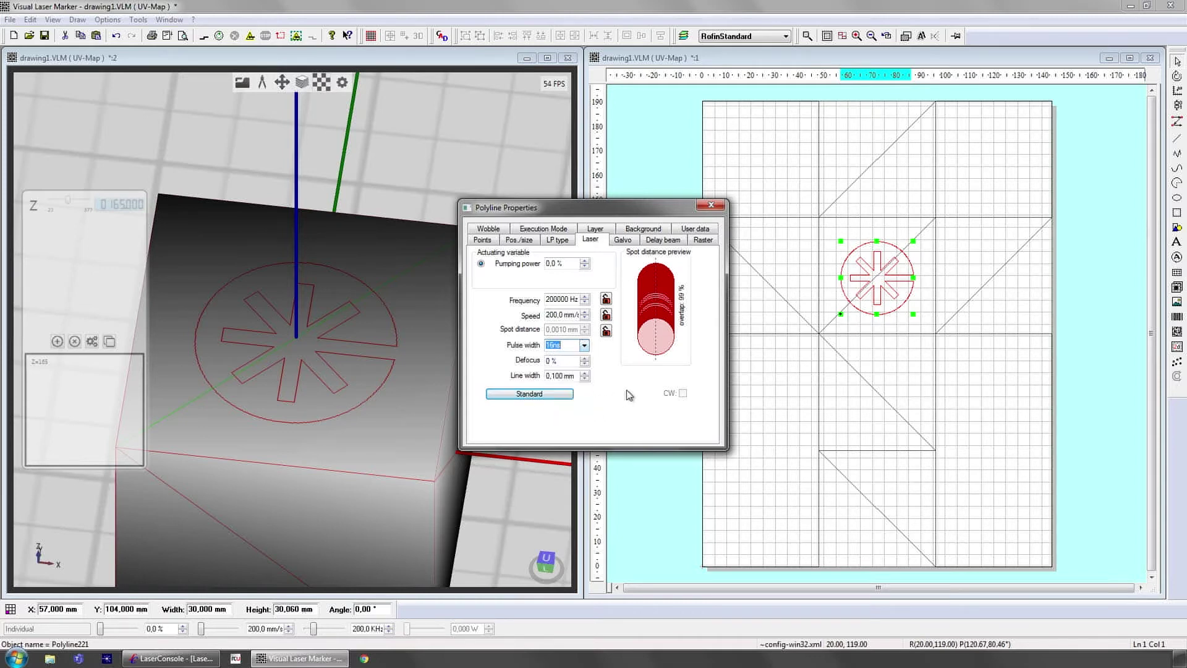
pyautogui.click(558, 240)
pyautogui.click(519, 240)
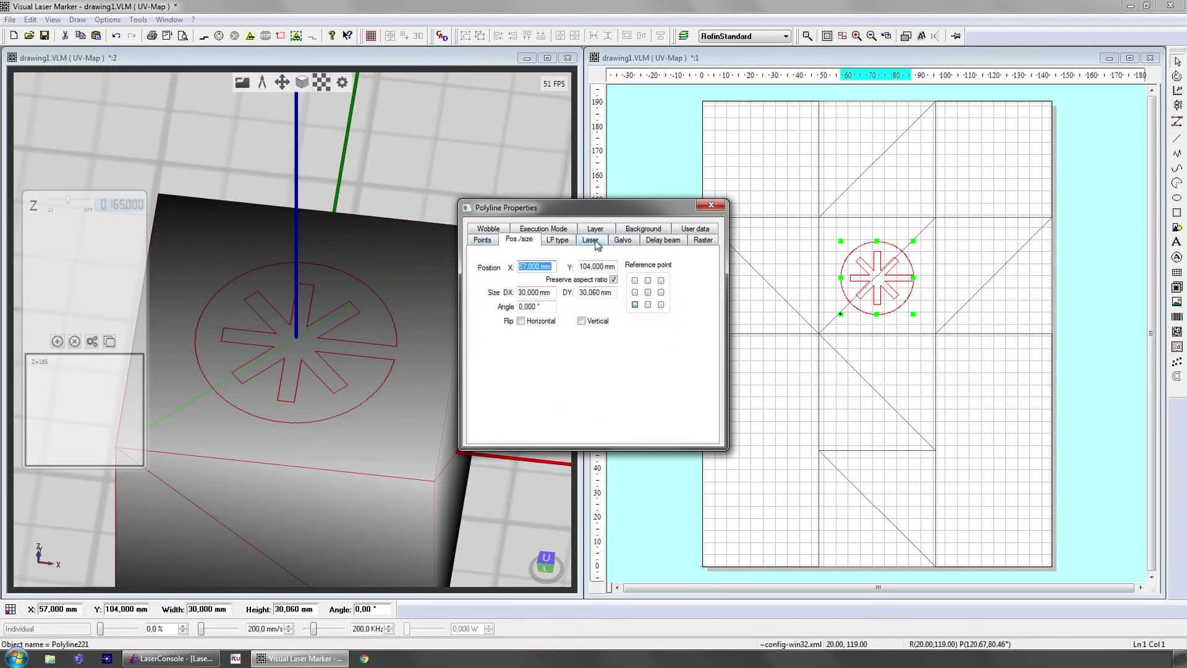
# - Close the logo's polyline properties and set the Z height of the marking volume in the 3D view to 65
pyautogui.click(708, 206)
pyautogui.click(528, 221)
pyautogui.scroll(-3, 528, 222)
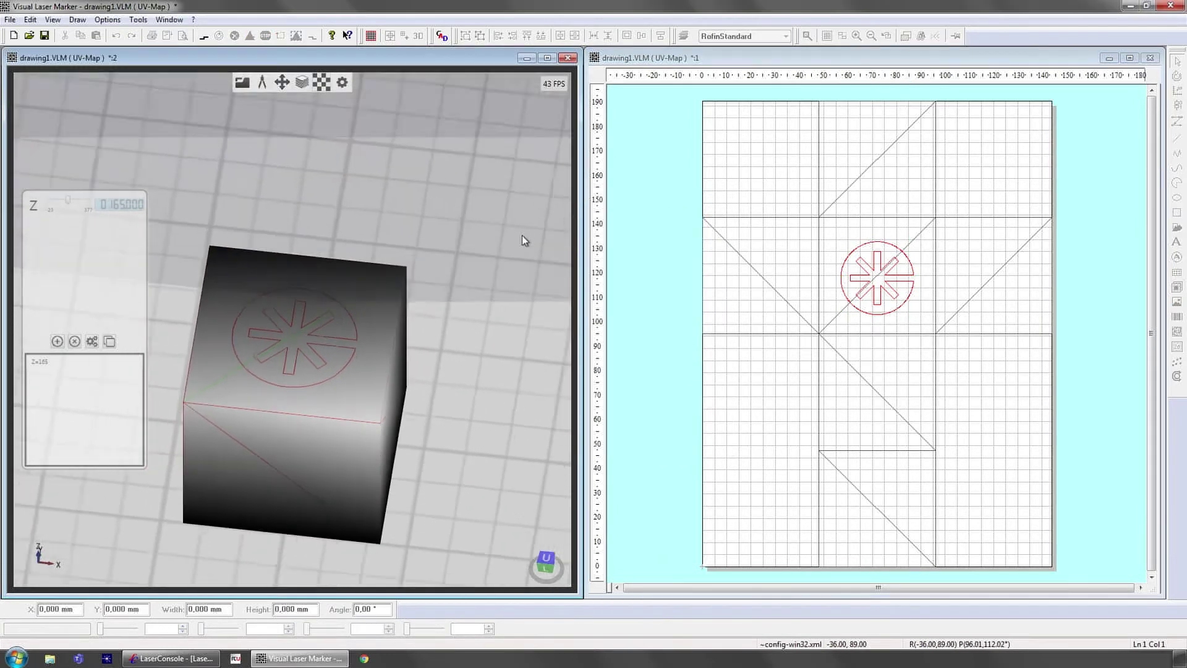
pyautogui.scroll(-3, 523, 232)
pyautogui.moveTo(456, 303); pyautogui.dragTo(448, 302, button='middle')
pyautogui.scroll(-4, 447, 298)
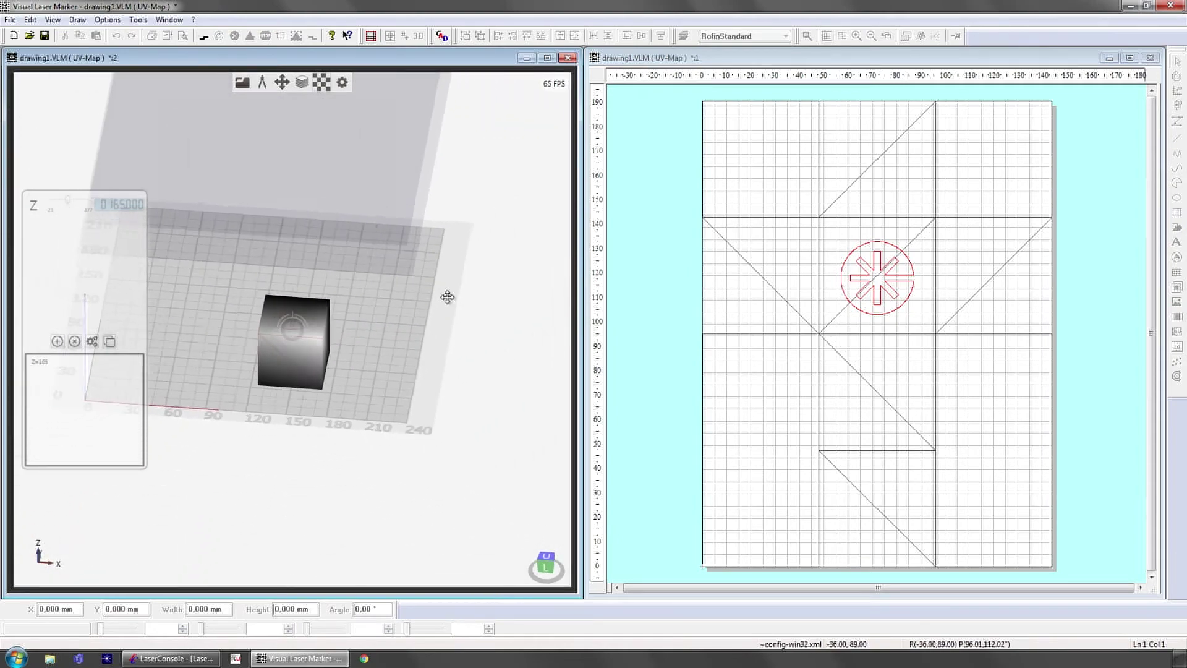
pyautogui.moveTo(66, 199); pyautogui.dragTo(58, 209)
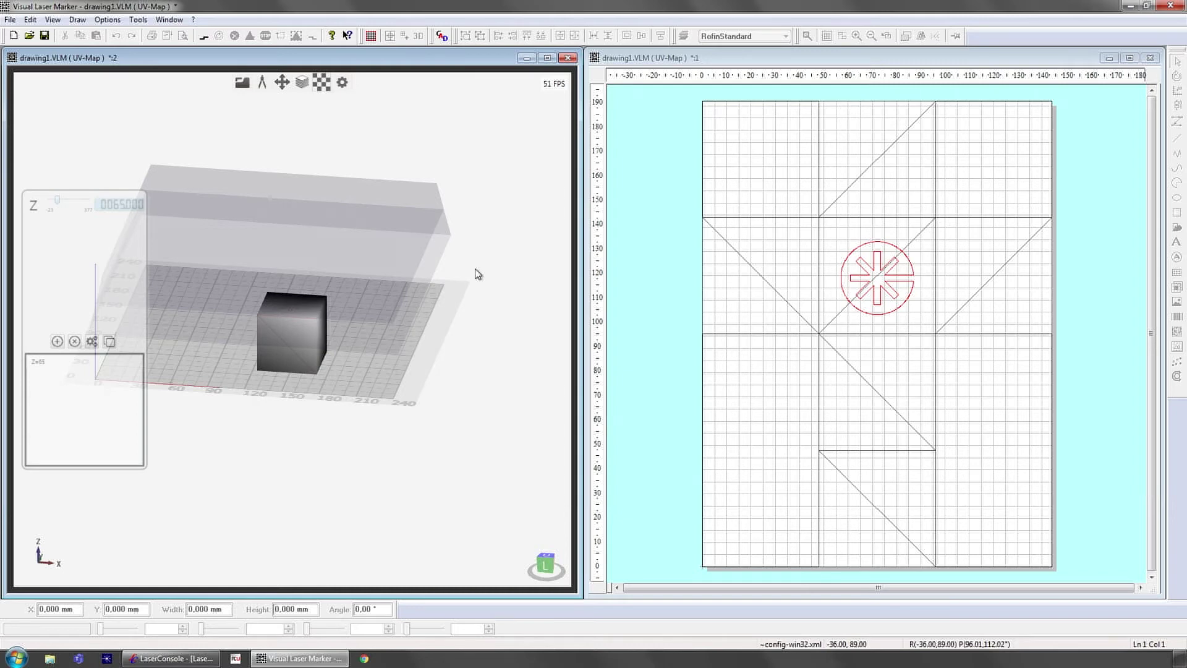
# - Open the recipe file Amplify 3D Marking.vlr from the Recipes folder and inspect its three cubes in the 3D view
pyautogui.click(11, 19)
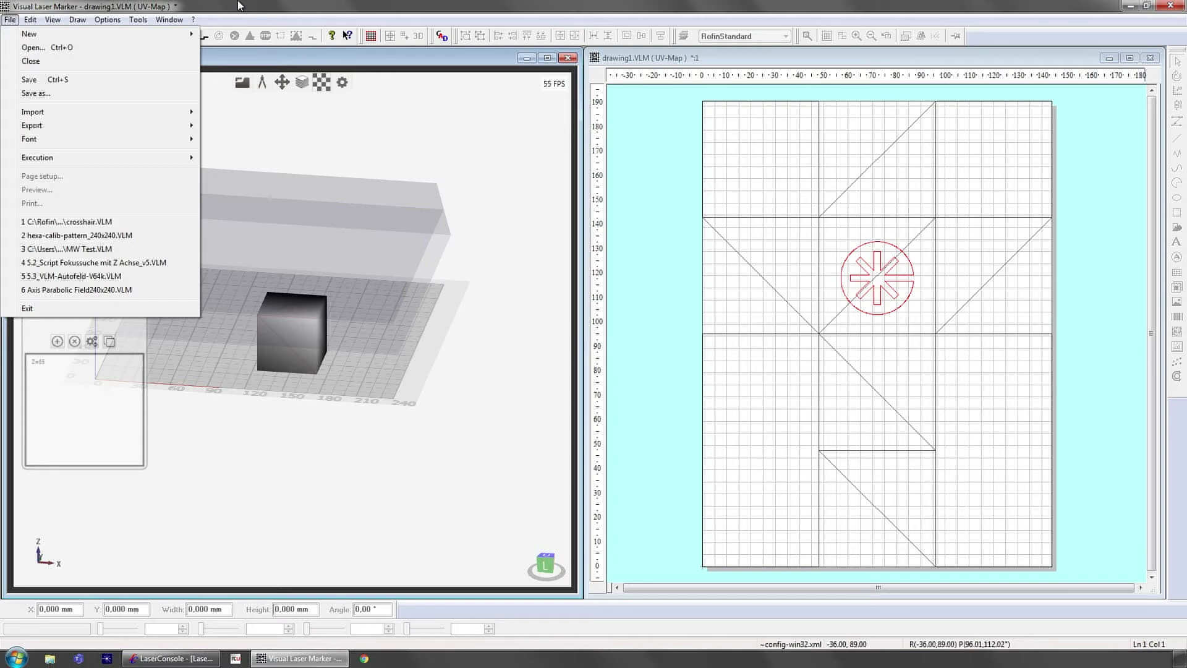
pyautogui.click(33, 47)
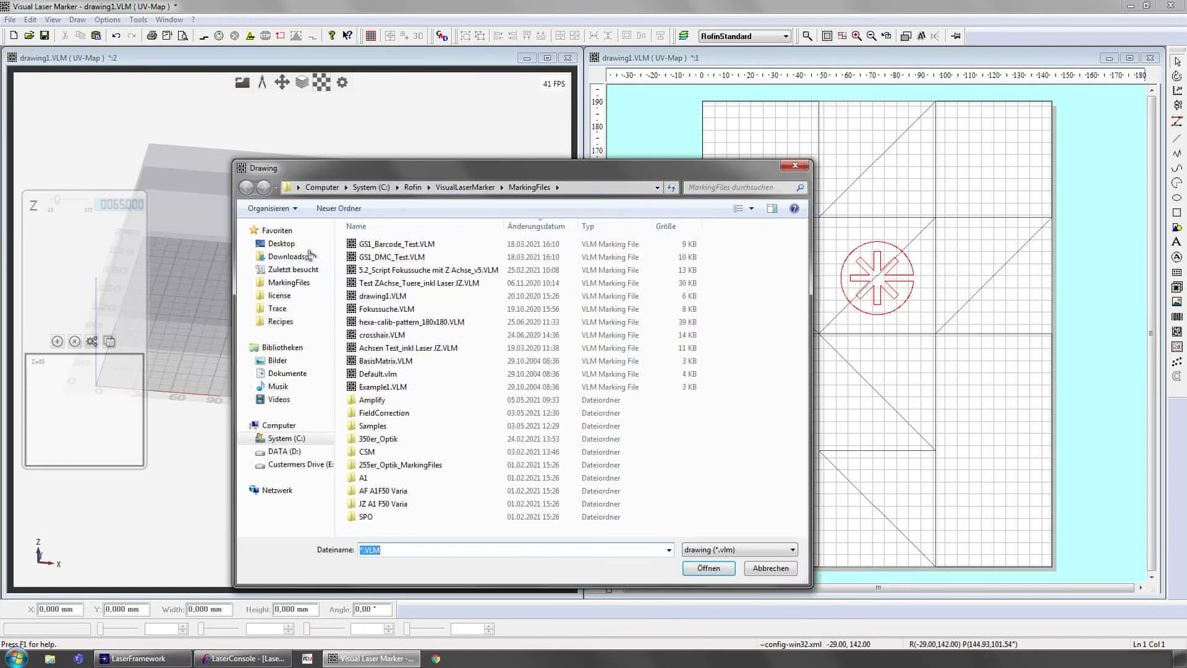
pyautogui.click(281, 322)
pyautogui.click(771, 549)
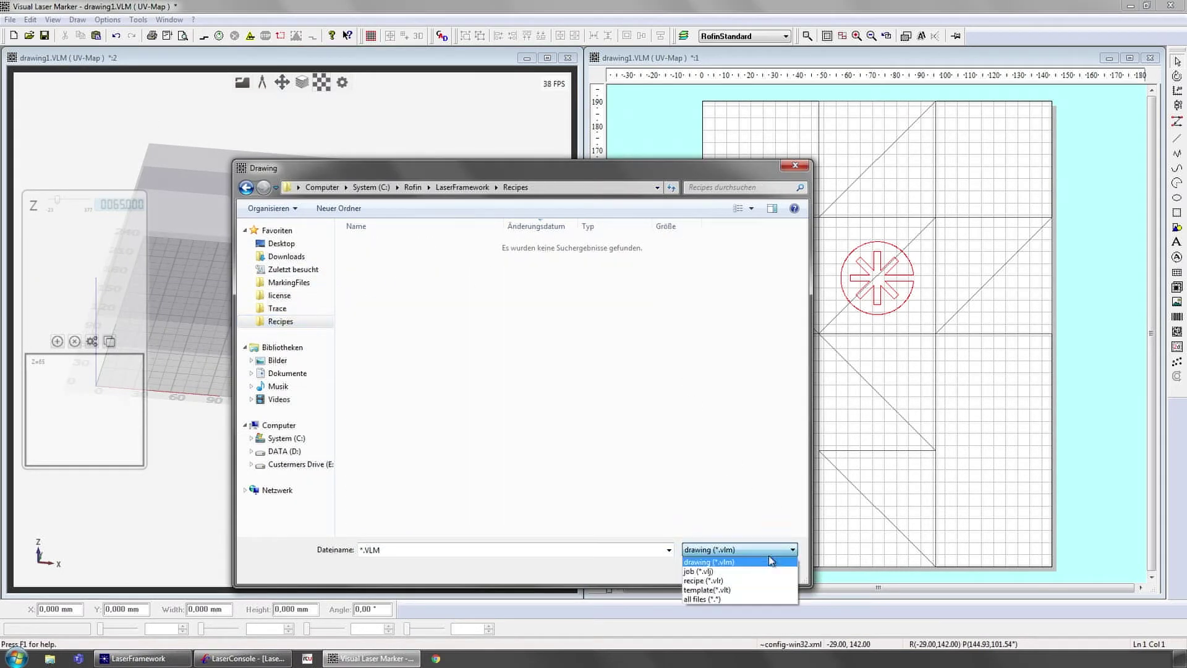
pyautogui.click(768, 581)
pyautogui.doubleClick(367, 248)
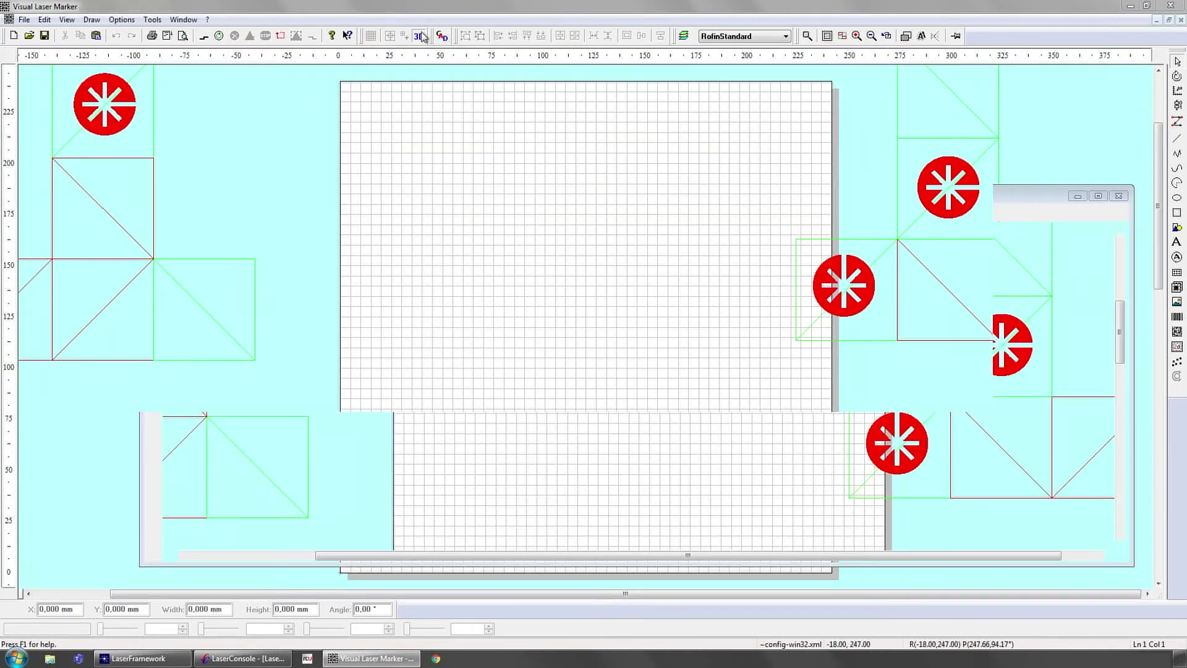
pyautogui.click(421, 36)
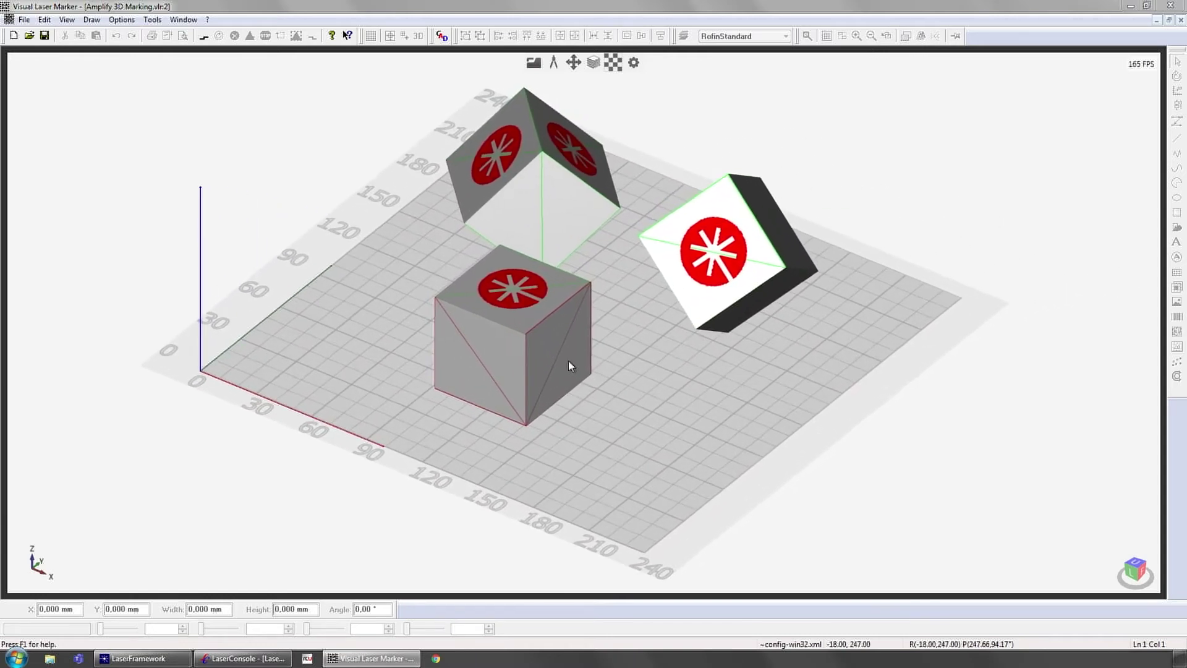
pyautogui.moveTo(650, 377); pyautogui.dragTo(688, 362, button='right')
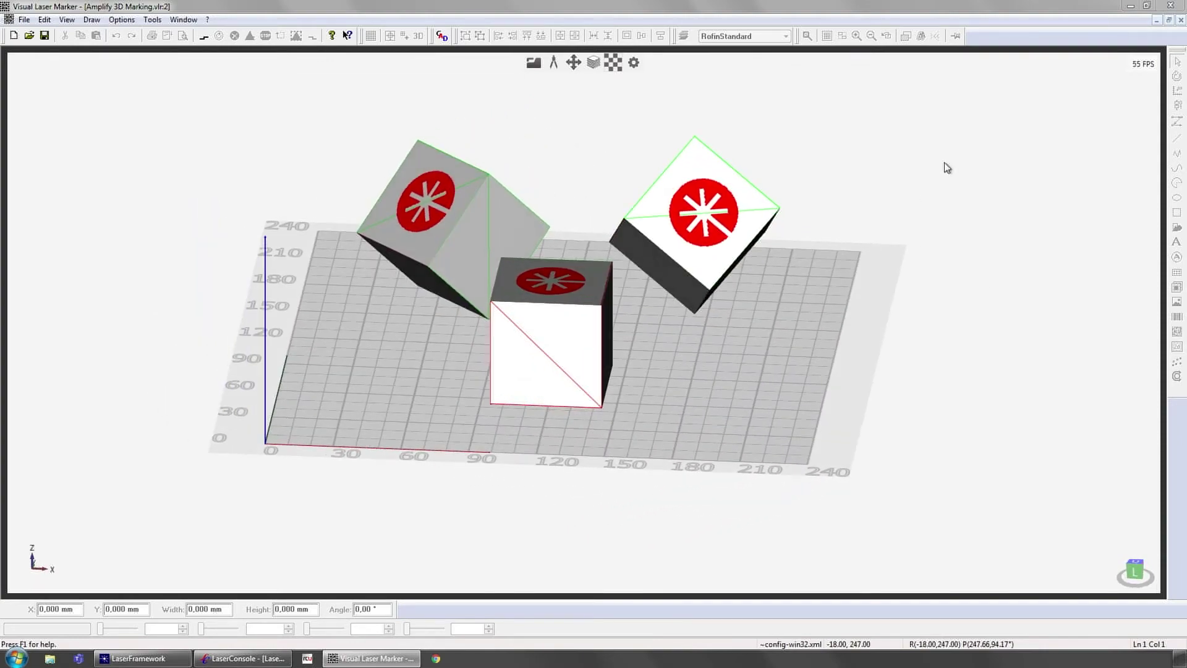